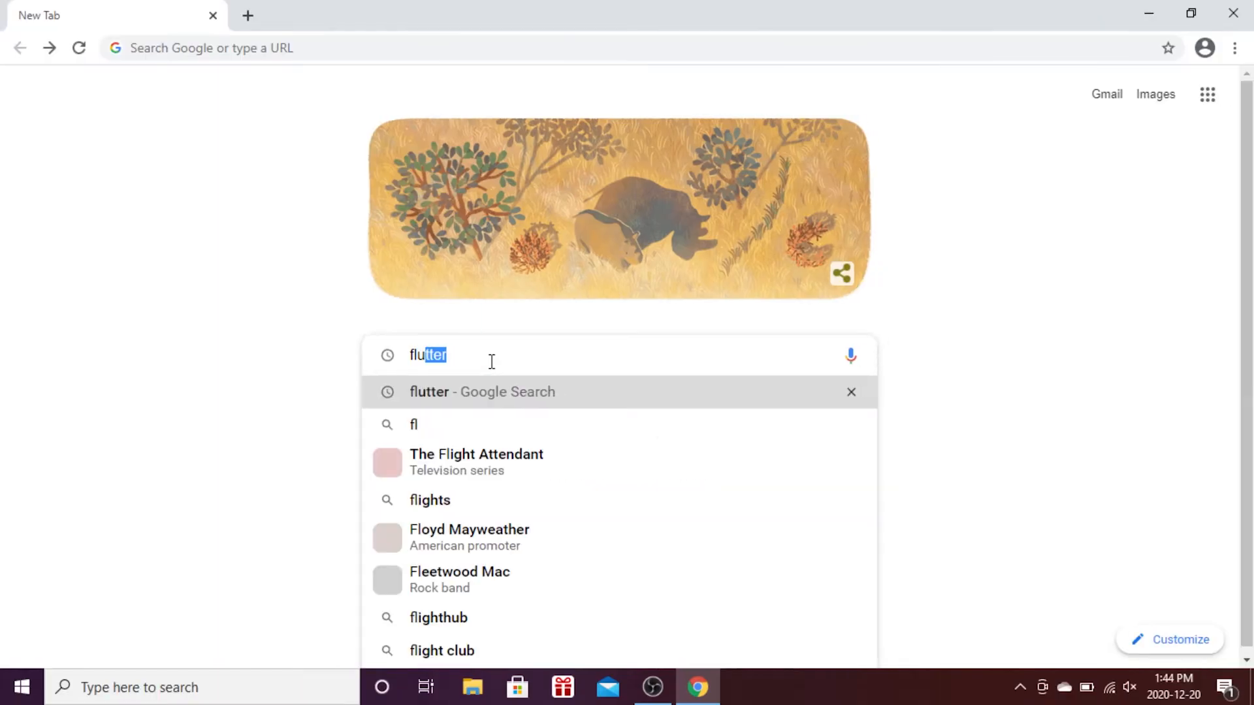
{"action": "type", "text": "r"}
Search Google for flutter and reach the Flutter site's install documentation.
{"action": "key", "text": "Return"}
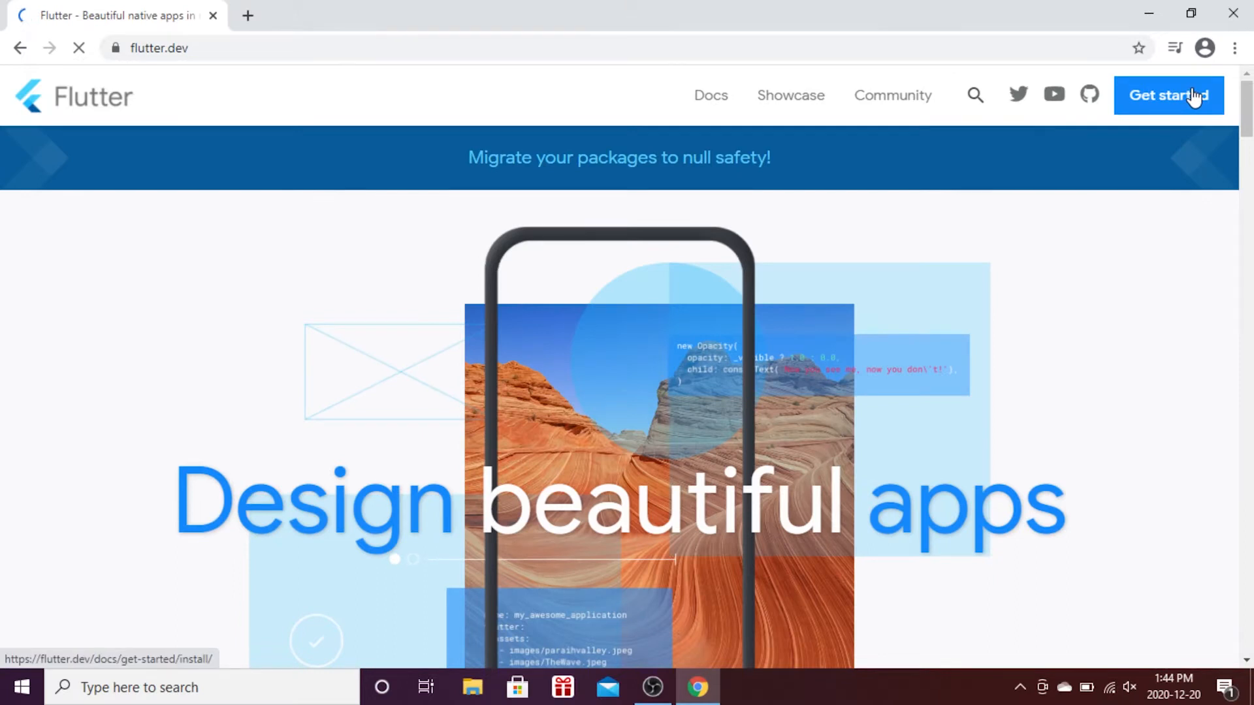
{"action": "left_click", "coordinate": [1195, 95]}
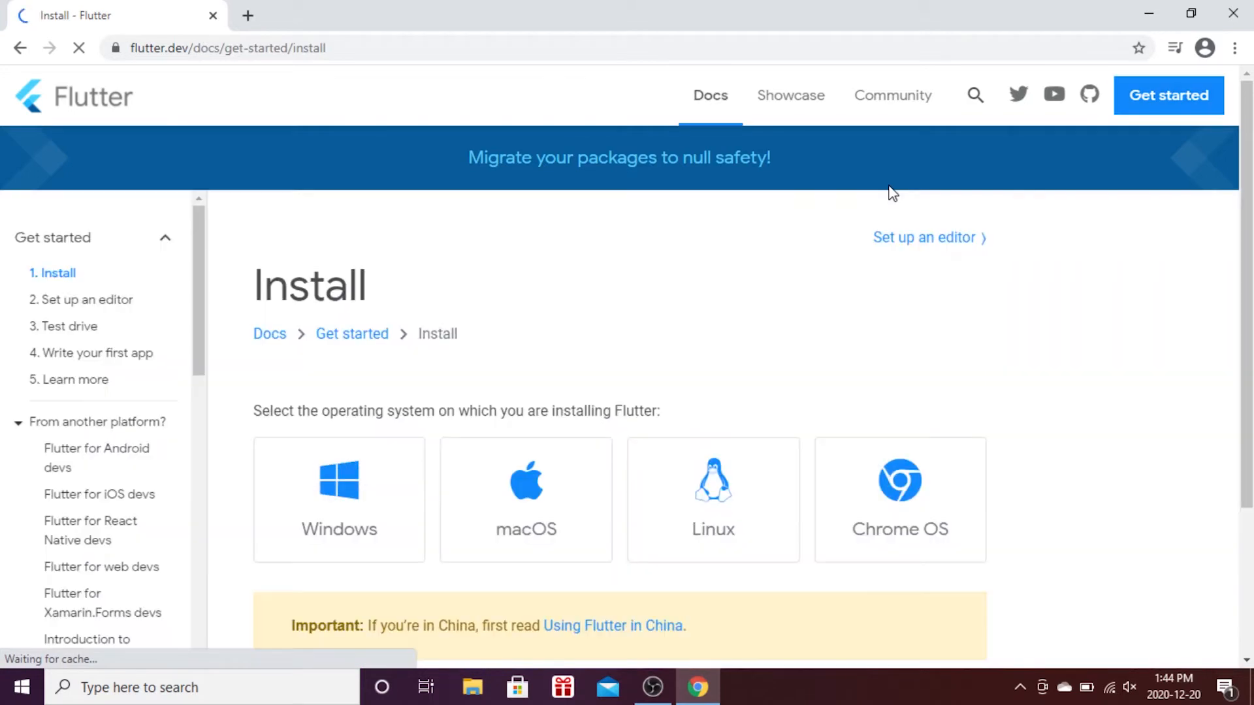
Choose Windows as the platform and download the 64-bit Git for Windows installer.
{"action": "left_click", "coordinate": [333, 487]}
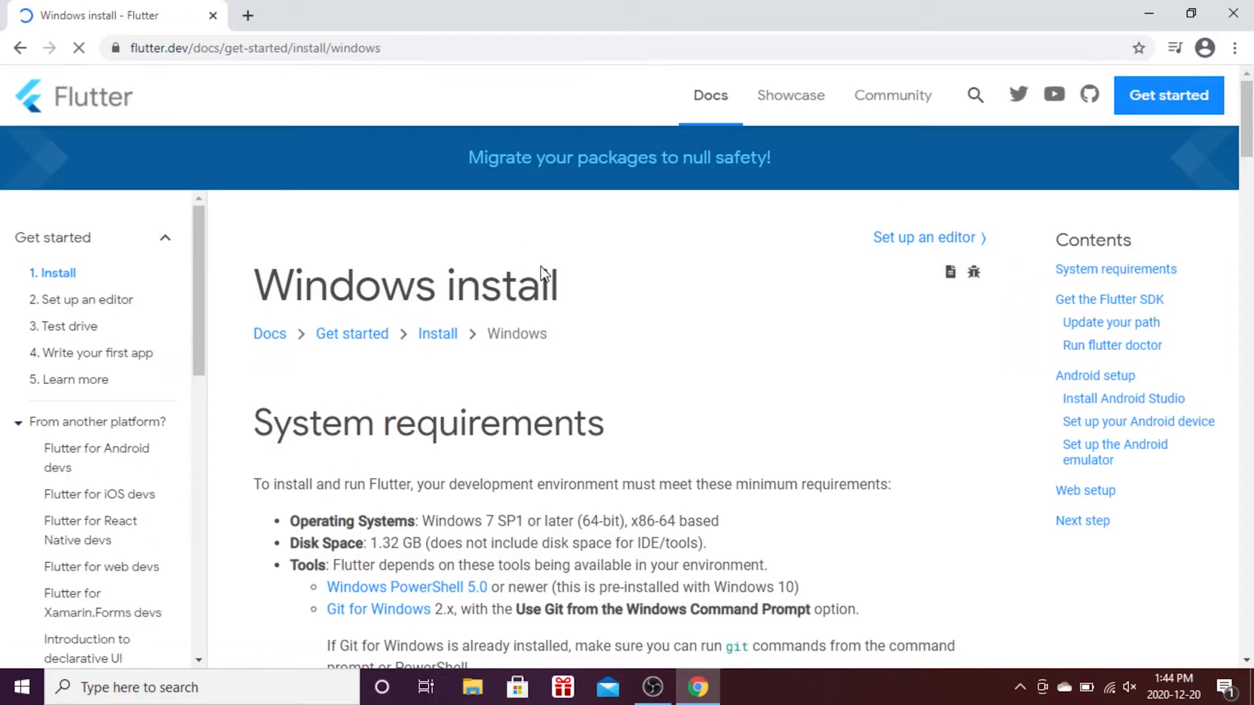
{"action": "scroll", "coordinate": [588, 363], "scroll_direction": "down", "scroll_amount": 3}
{"action": "scroll", "coordinate": [588, 363], "scroll_direction": "down", "scroll_amount": 3}
{"action": "scroll", "coordinate": [588, 363], "scroll_direction": "down", "scroll_amount": 3}
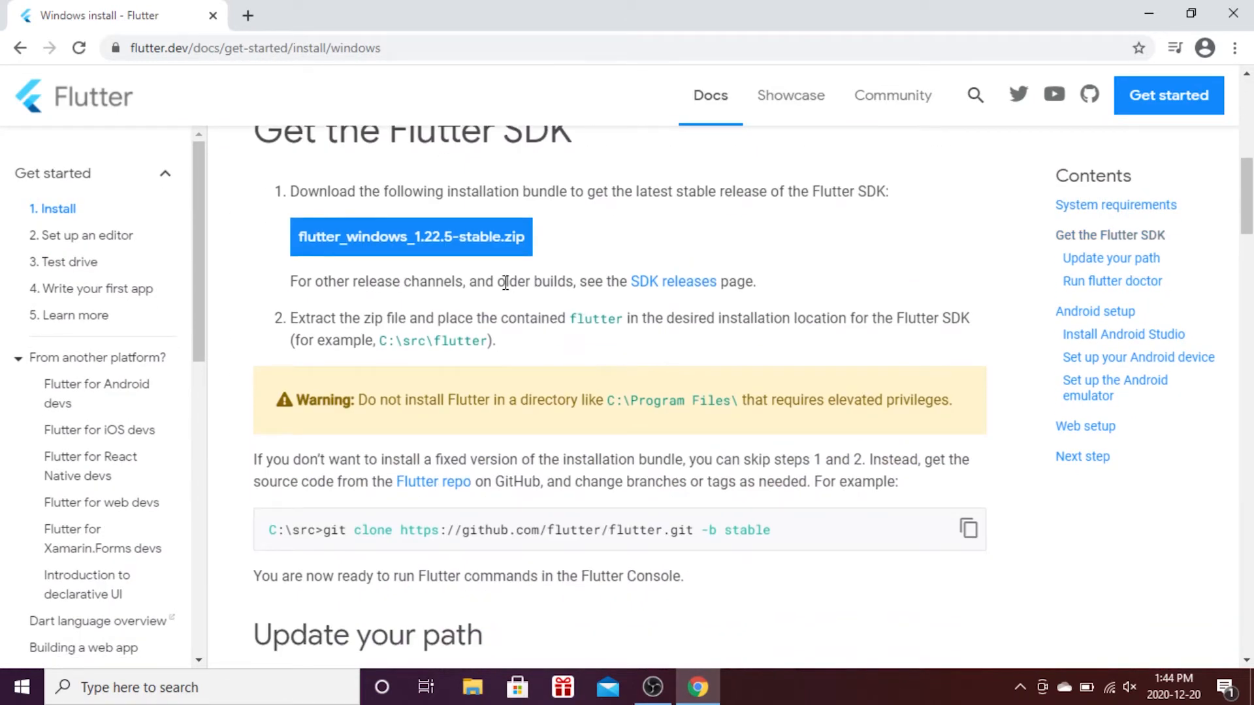
{"action": "mouse_move", "coordinate": [368, 635]}
{"action": "scroll", "coordinate": [442, 556], "scroll_direction": "down", "scroll_amount": 1}
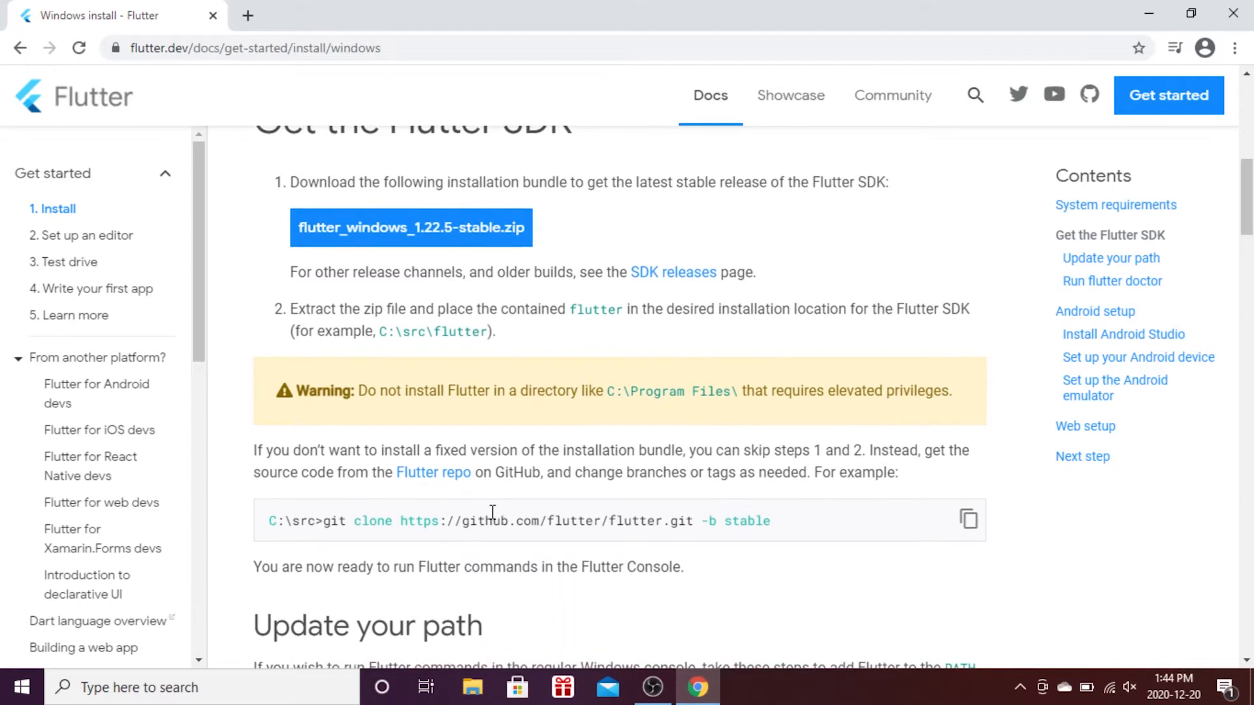
{"action": "scroll", "coordinate": [524, 516], "scroll_direction": "down", "scroll_amount": 1}
{"action": "scroll", "coordinate": [524, 516], "scroll_direction": "up", "scroll_amount": 3}
{"action": "scroll", "coordinate": [525, 517], "scroll_direction": "up", "scroll_amount": 2}
{"action": "scroll", "coordinate": [524, 517], "scroll_direction": "up", "scroll_amount": 2}
{"action": "scroll", "coordinate": [525, 517], "scroll_direction": "up", "scroll_amount": 2}
{"action": "scroll", "coordinate": [524, 516], "scroll_direction": "down", "scroll_amount": 1}
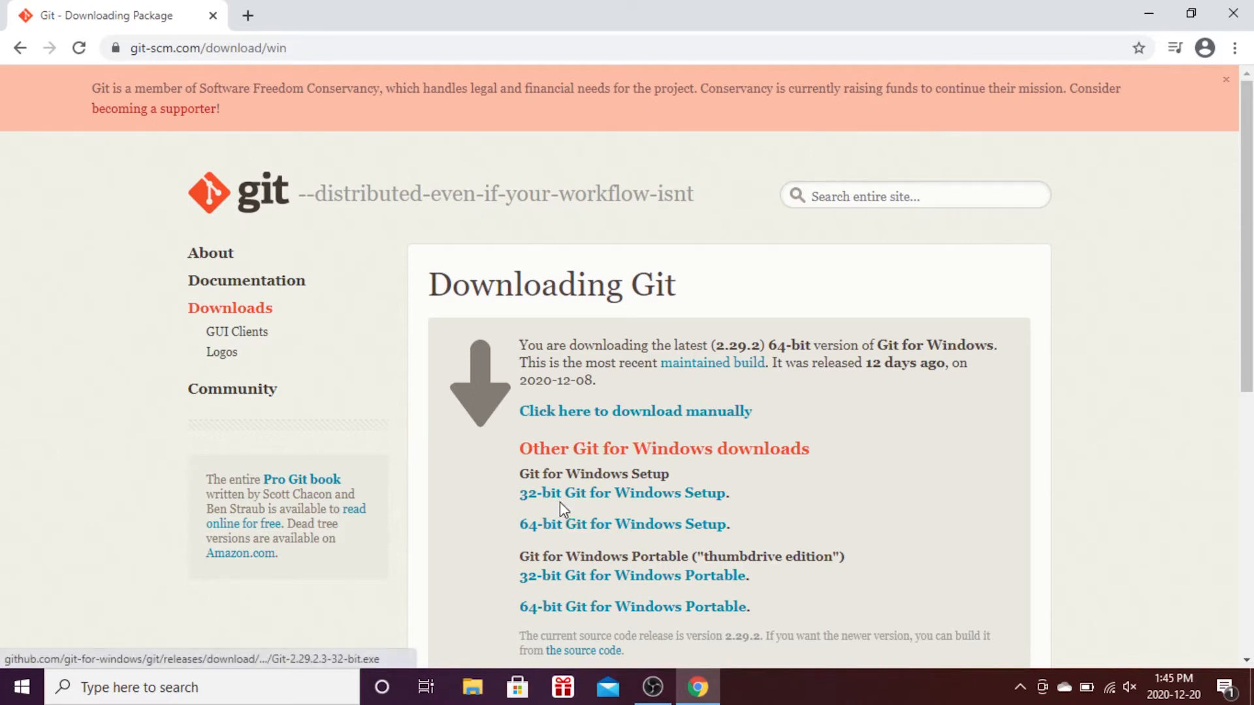
{"action": "left_click", "coordinate": [596, 529]}
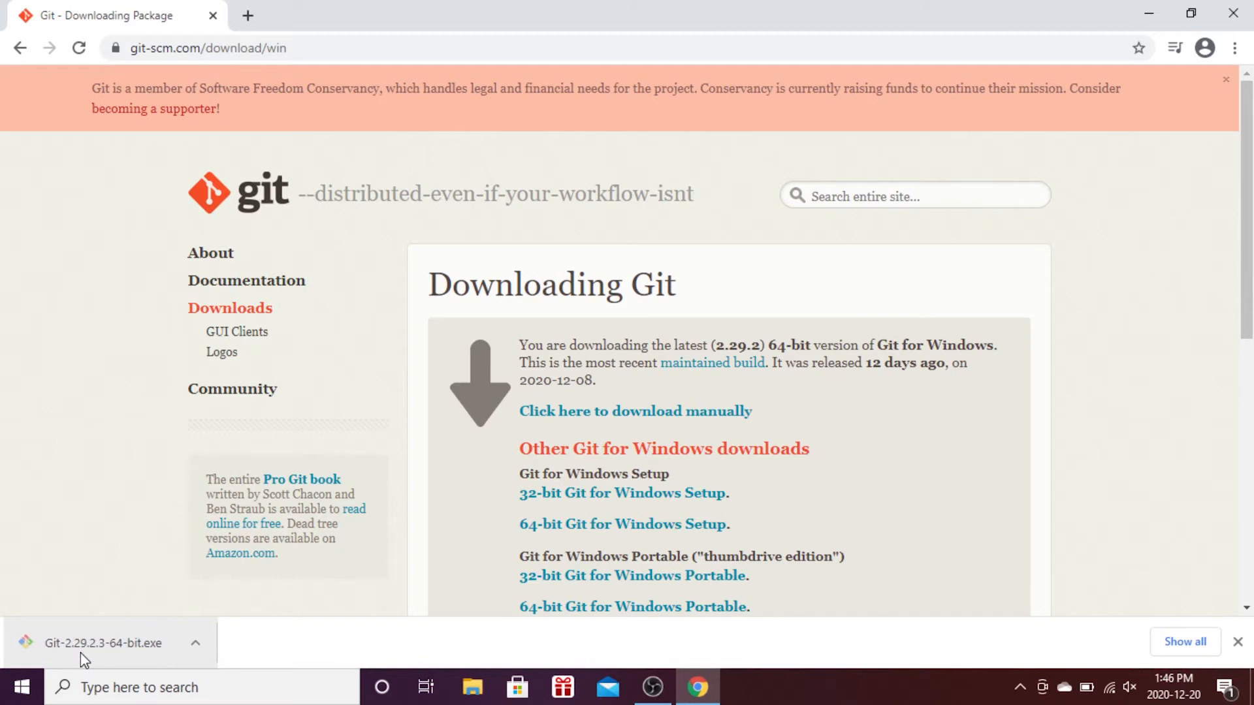
Run the downloaded Git-2.29.2.3-64-bit.exe installer from Chrome's download bar.
{"action": "left_click", "coordinate": [81, 652]}
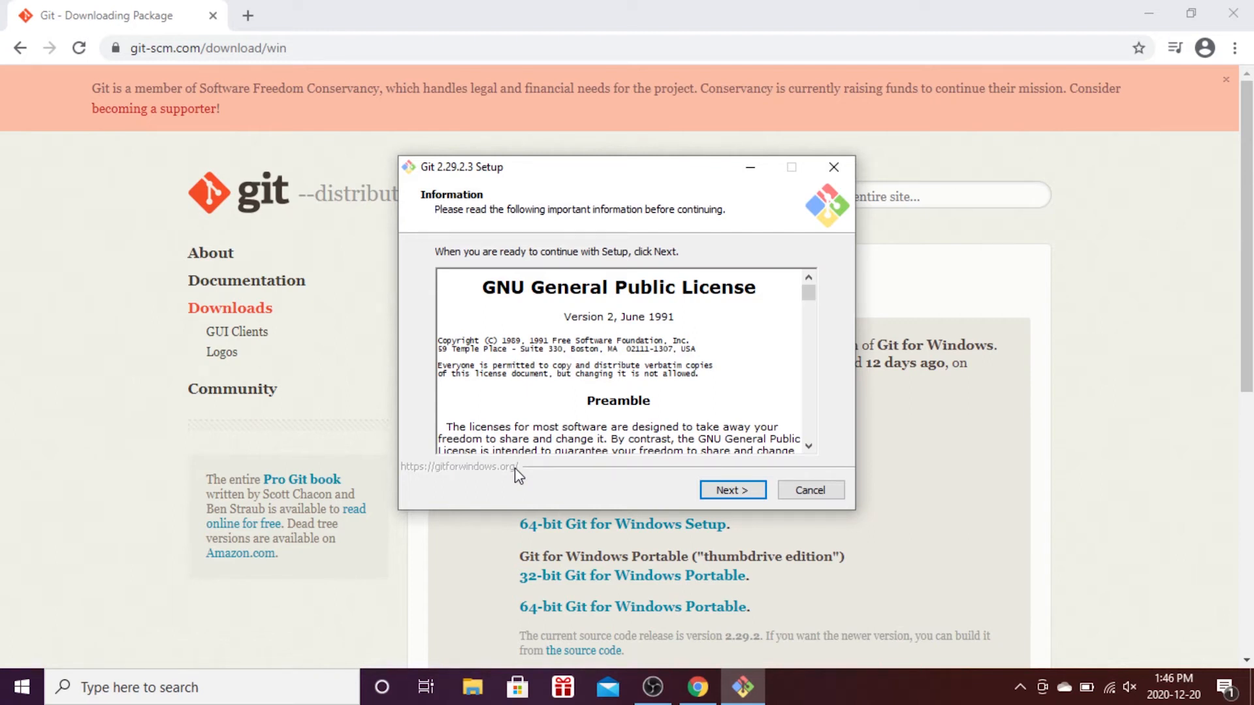
Accept the license and keep default folder, components, Vim editor, branch name and PATH option.
{"action": "left_click", "coordinate": [730, 490]}
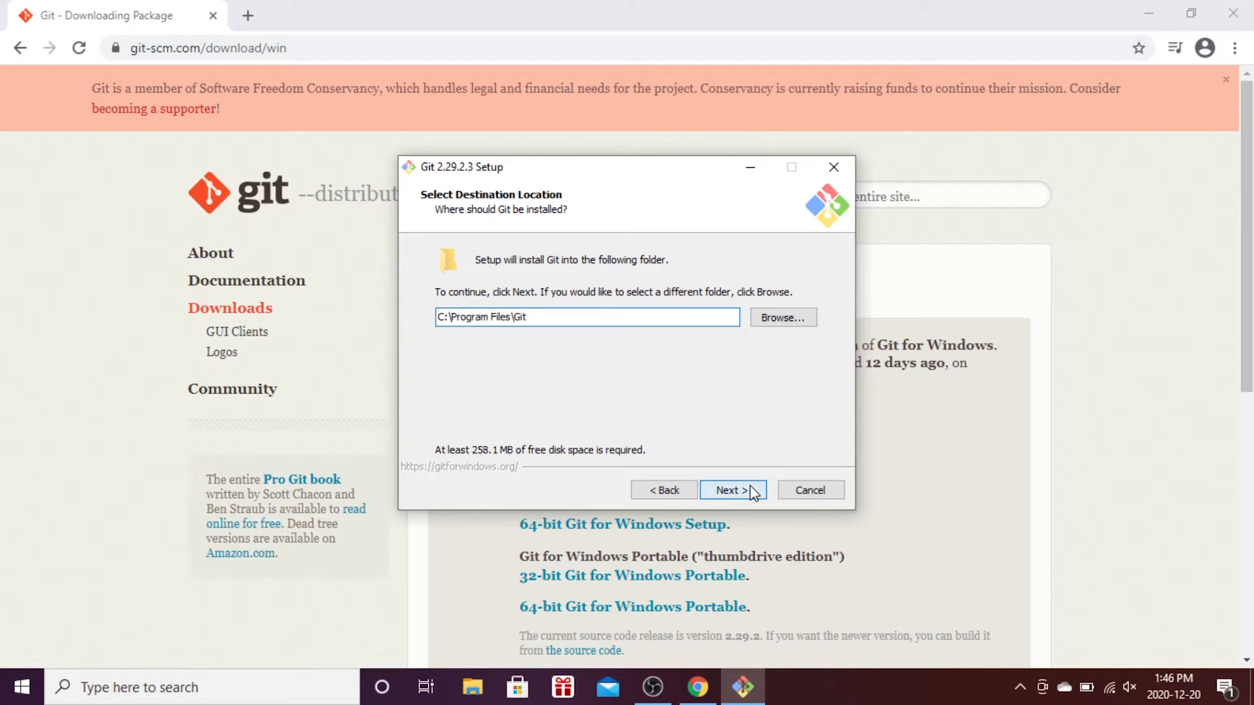
{"action": "left_click", "coordinate": [750, 484]}
{"action": "left_click", "coordinate": [750, 485]}
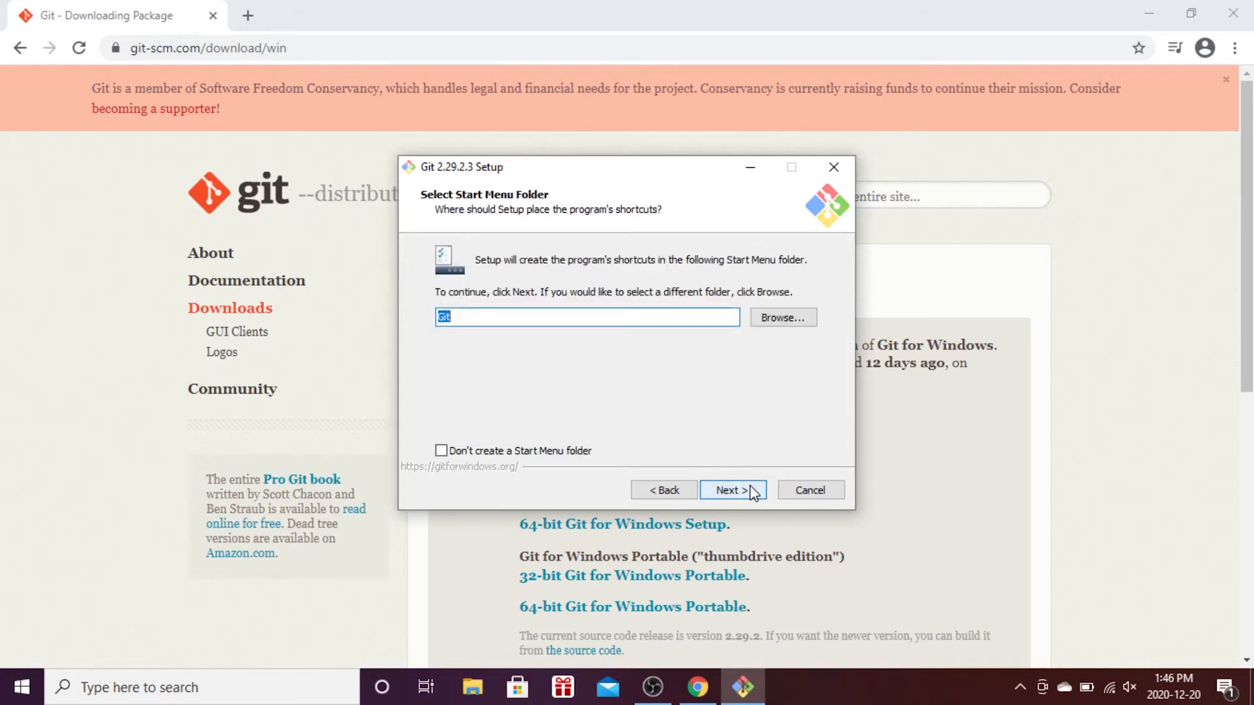
{"action": "left_click", "coordinate": [749, 485]}
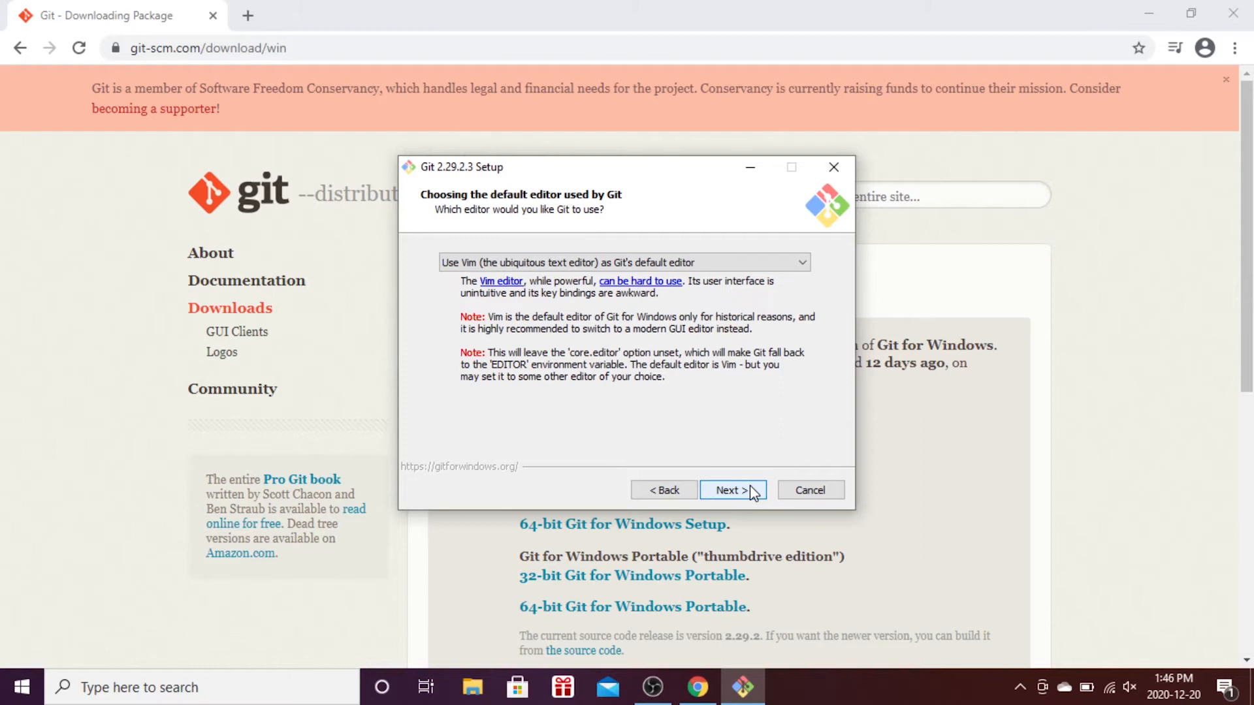
{"action": "left_click", "coordinate": [742, 487]}
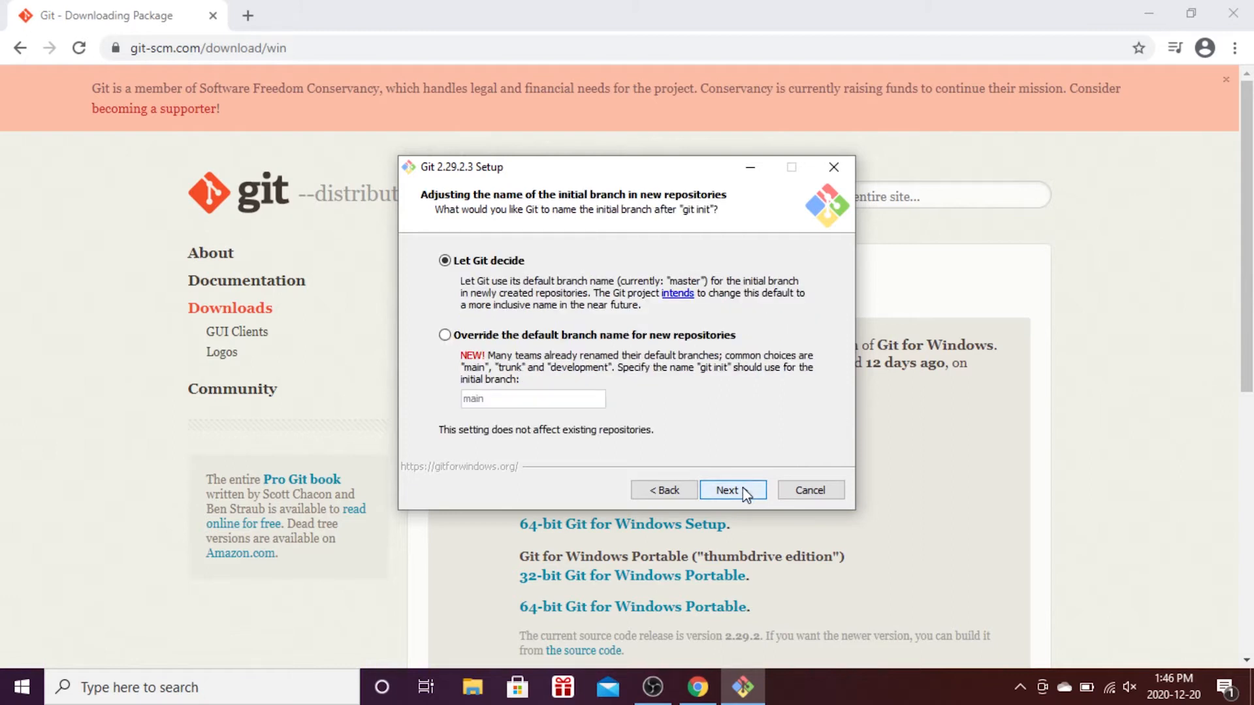
{"action": "left_click", "coordinate": [743, 487]}
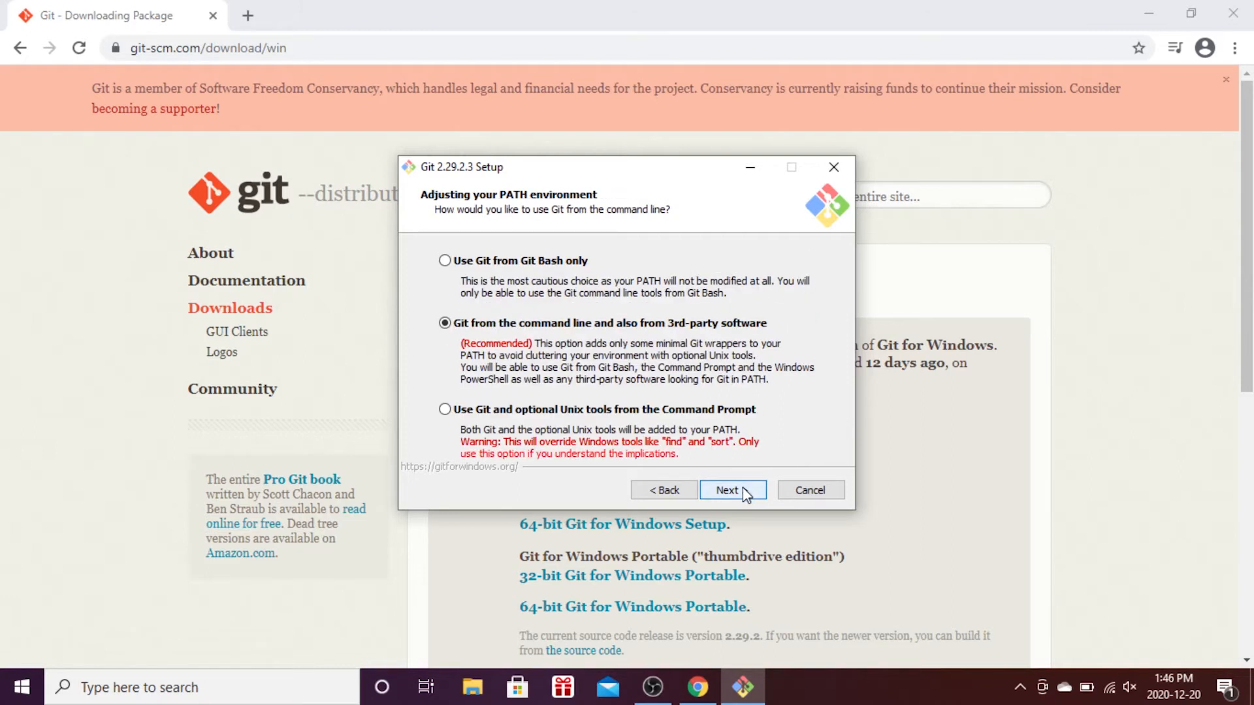
{"action": "left_click", "coordinate": [742, 487]}
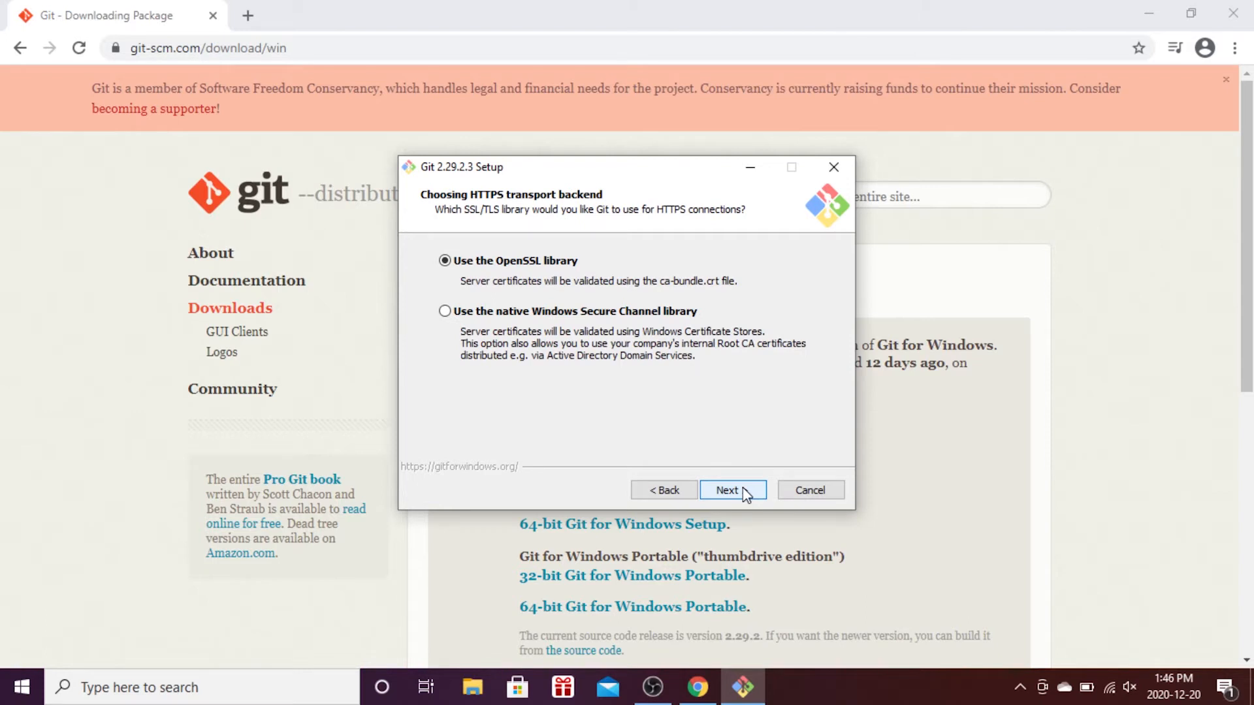
Keep OpenSSL, line endings, MinTTY, pull and credential defaults, then install Git.
{"action": "left_click", "coordinate": [743, 487]}
{"action": "left_click", "coordinate": [743, 487]}
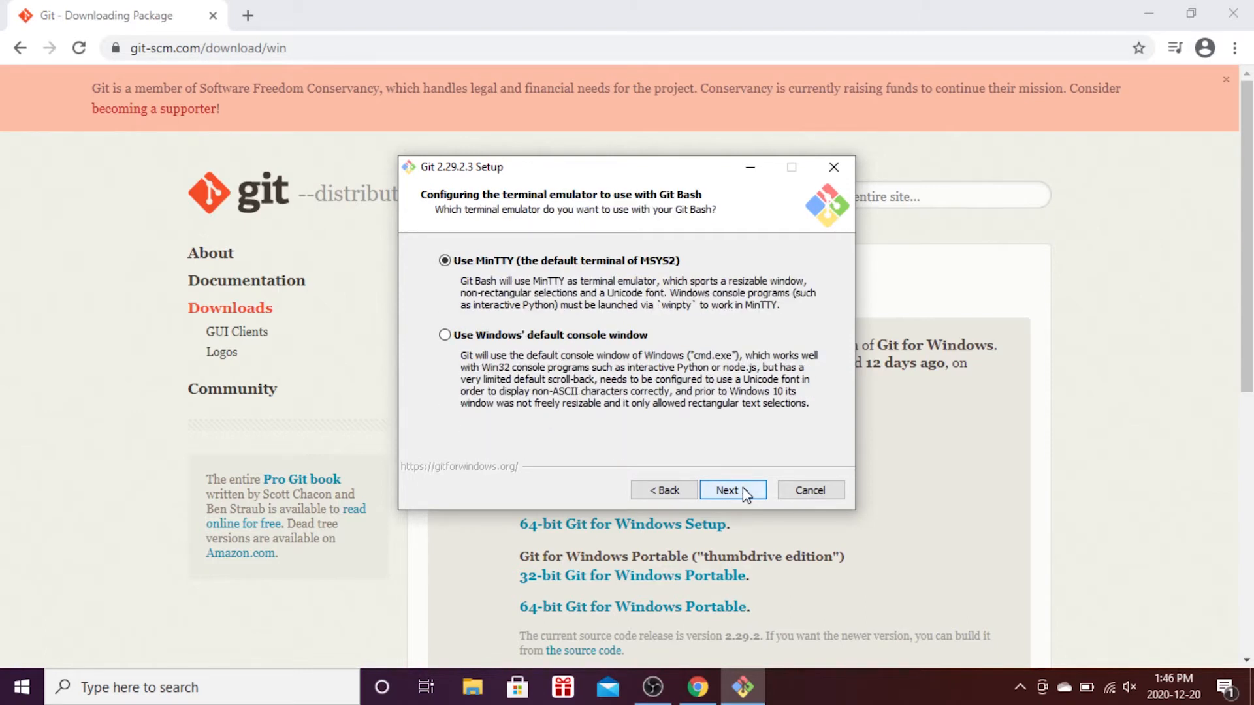
{"action": "left_click", "coordinate": [743, 487]}
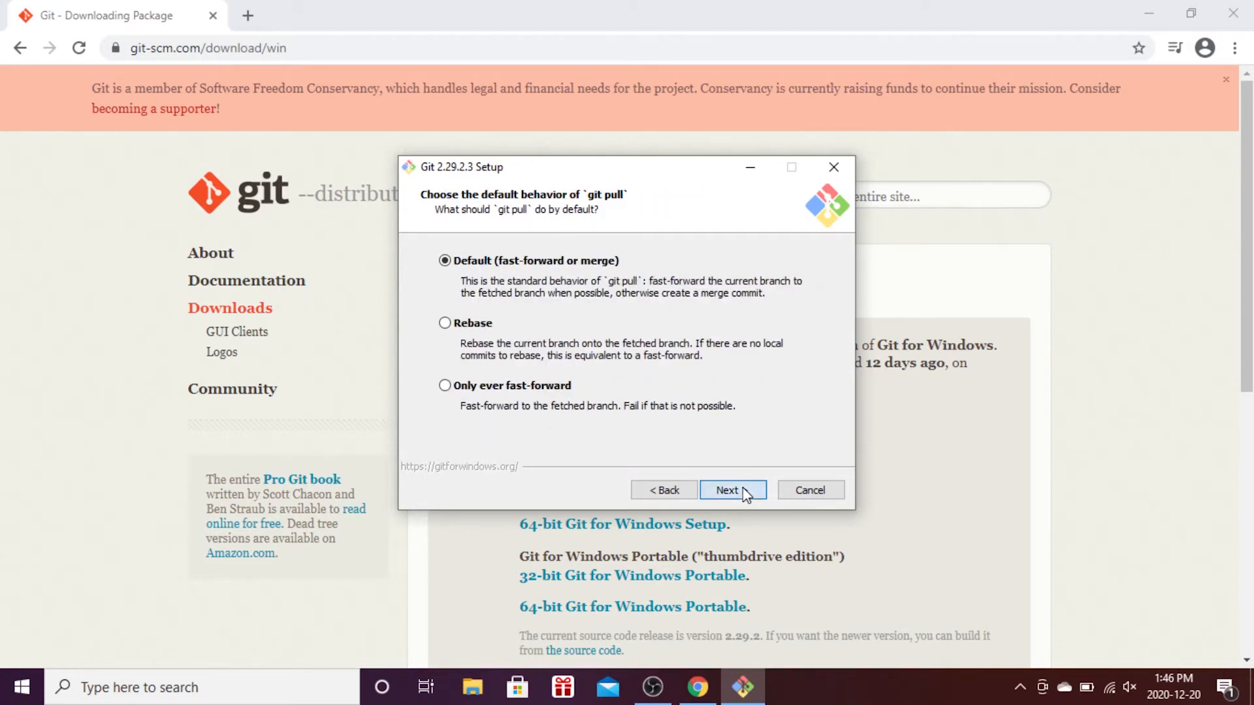
{"action": "left_click", "coordinate": [742, 487]}
{"action": "left_click", "coordinate": [744, 487]}
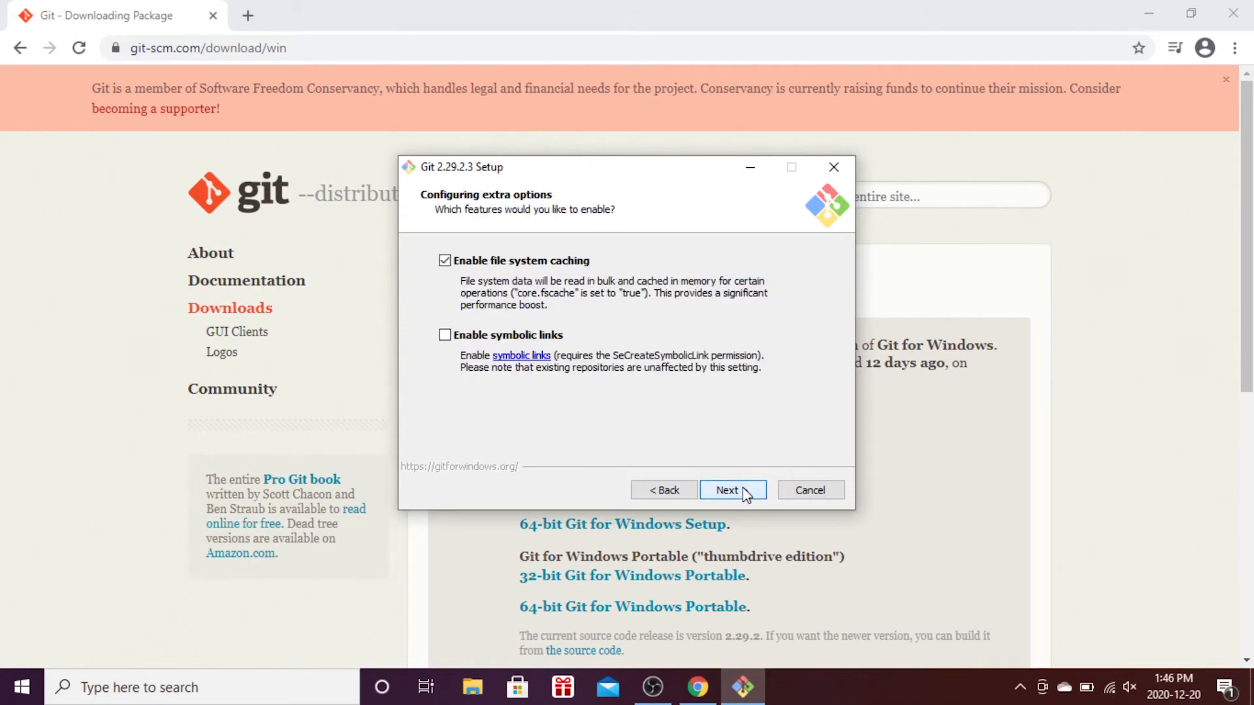
{"action": "left_click", "coordinate": [743, 487]}
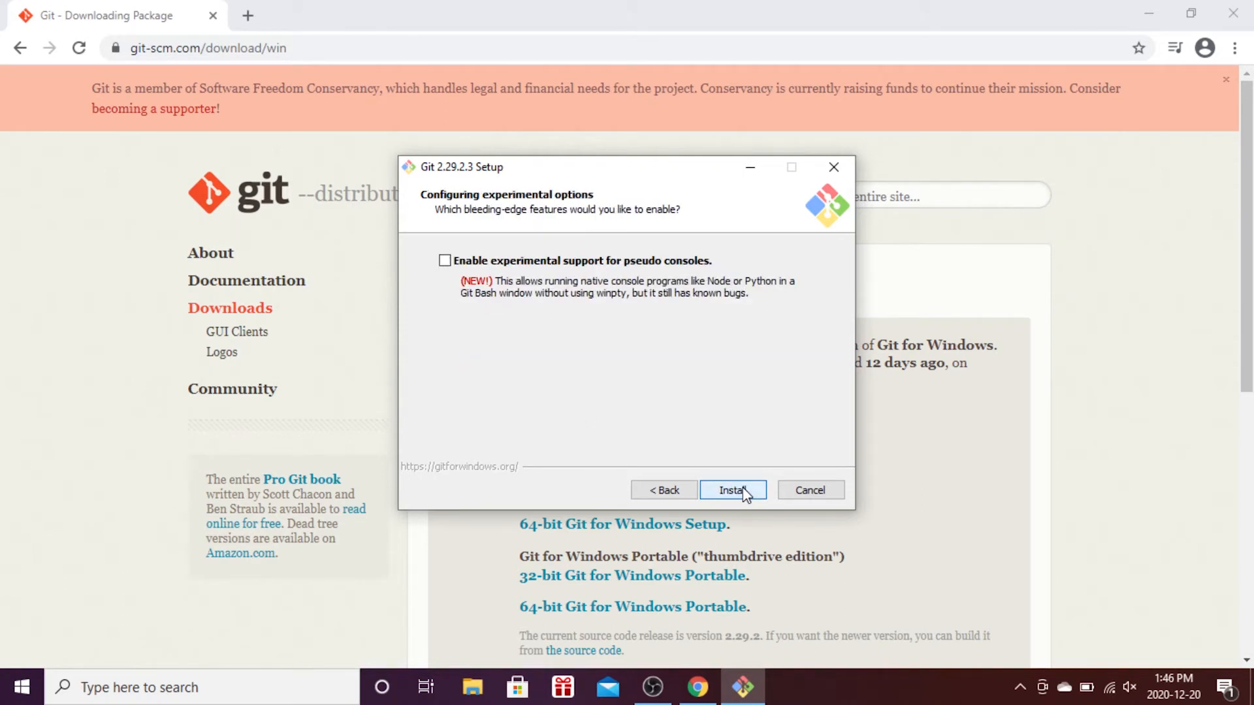
{"action": "left_click", "coordinate": [735, 490]}
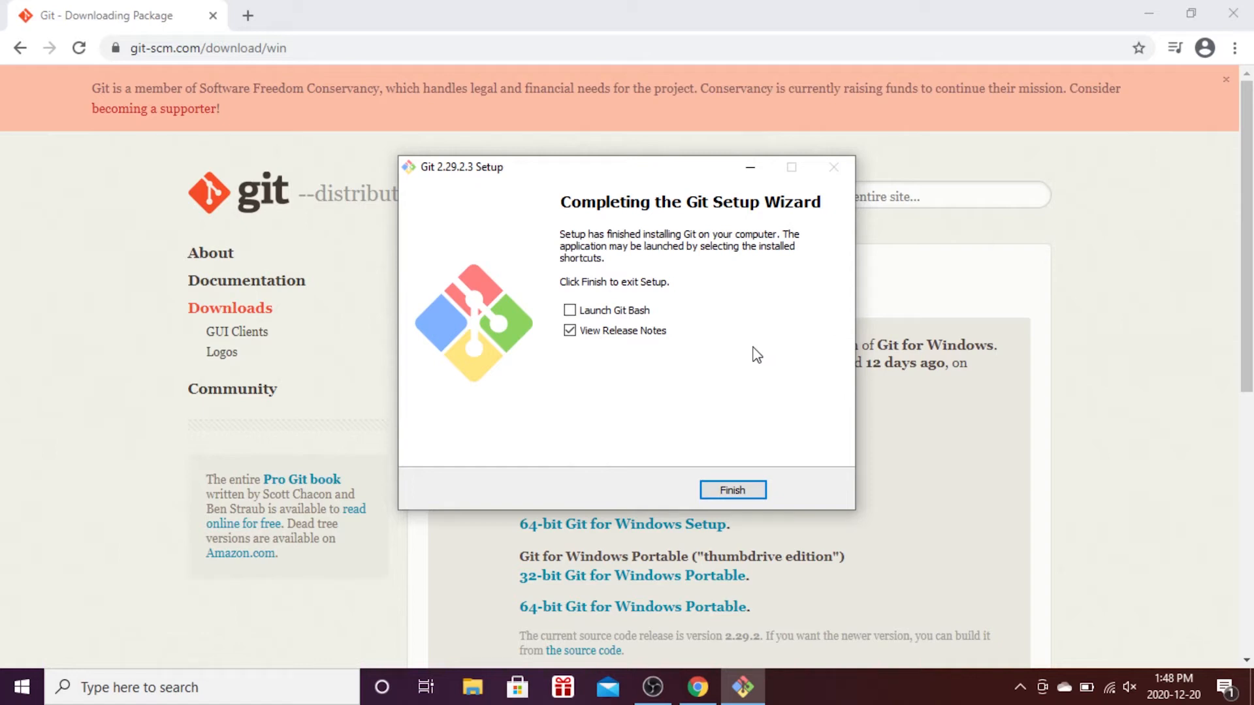
Untick viewing release notes and finish the Git 2.29.2.3 setup wizard.
{"action": "left_click", "coordinate": [569, 330]}
{"action": "left_click", "coordinate": [733, 491]}
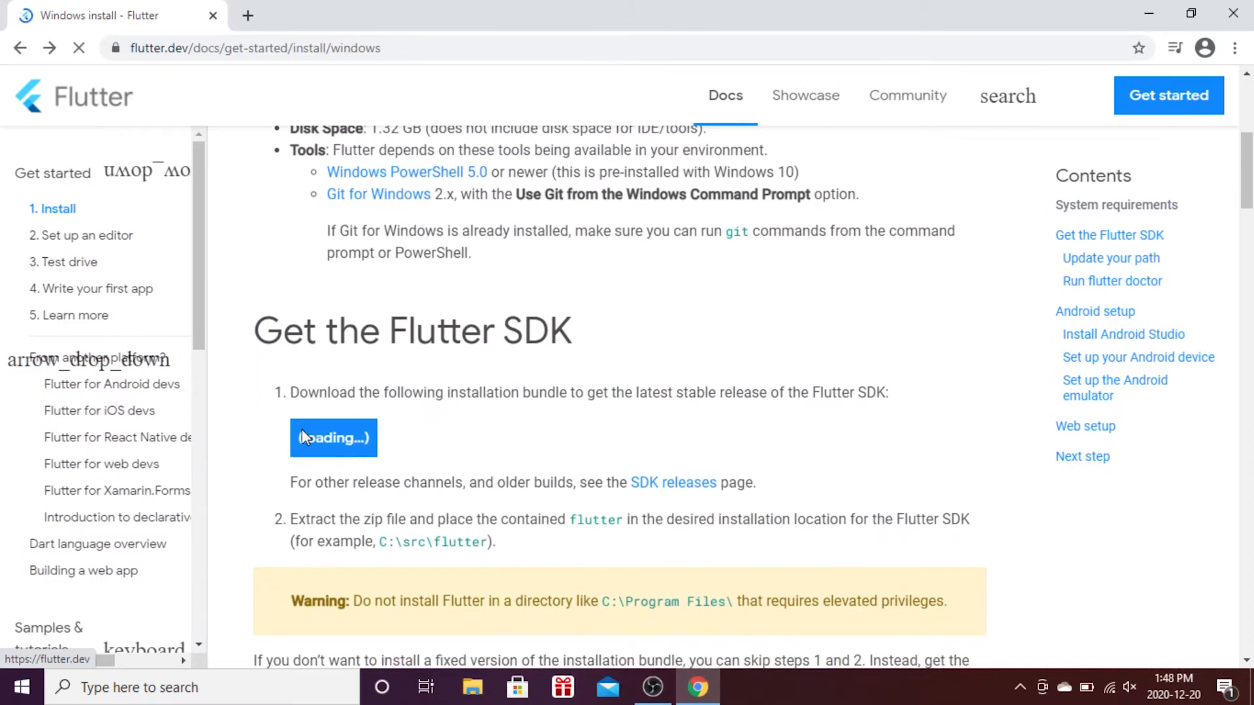
Download flutter_windows_1.22.5-stable.zip and bring up File Explorer.
{"action": "left_click", "coordinate": [381, 439]}
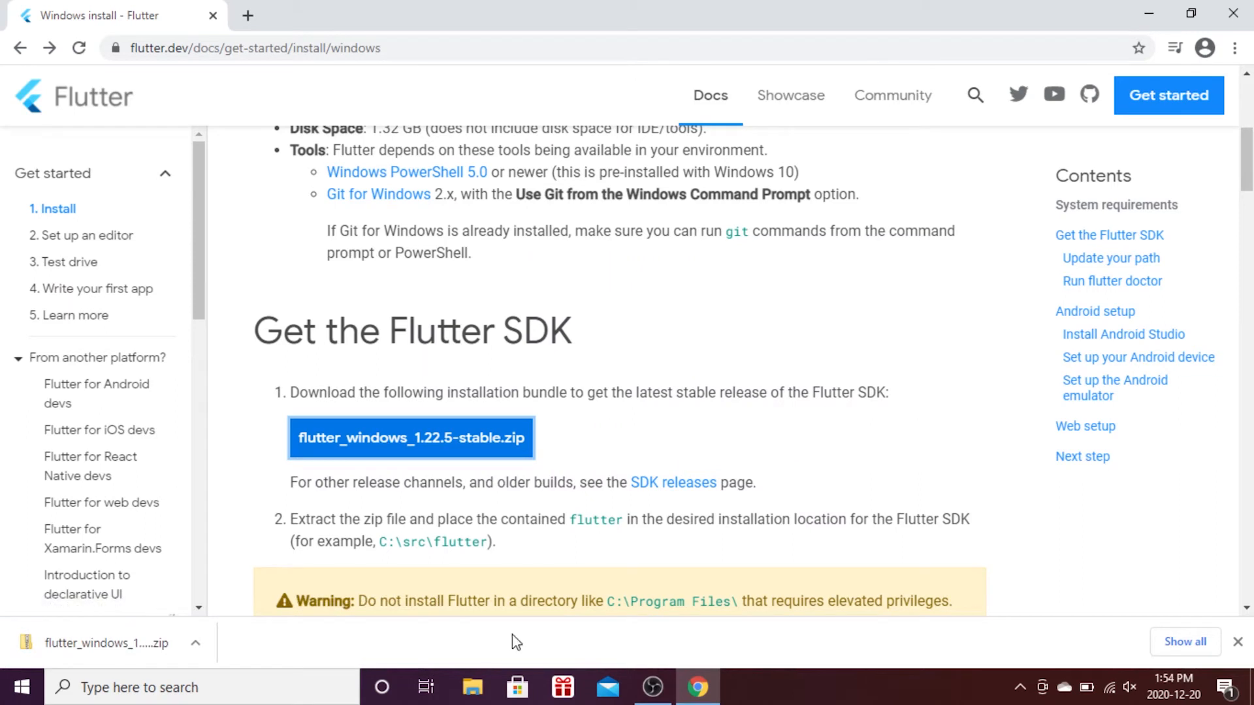
{"action": "left_click", "coordinate": [472, 687]}
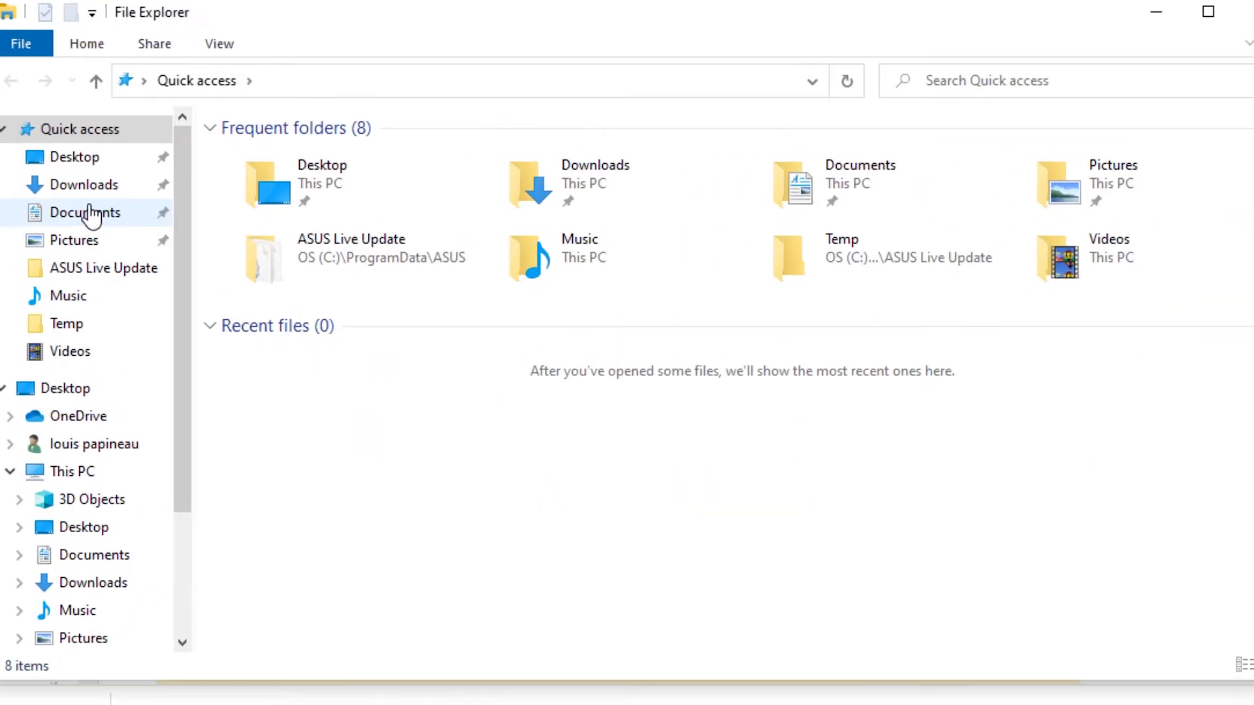
Create a FlutterDev folder in Documents, then go to Downloads.
{"action": "left_click", "coordinate": [87, 212]}
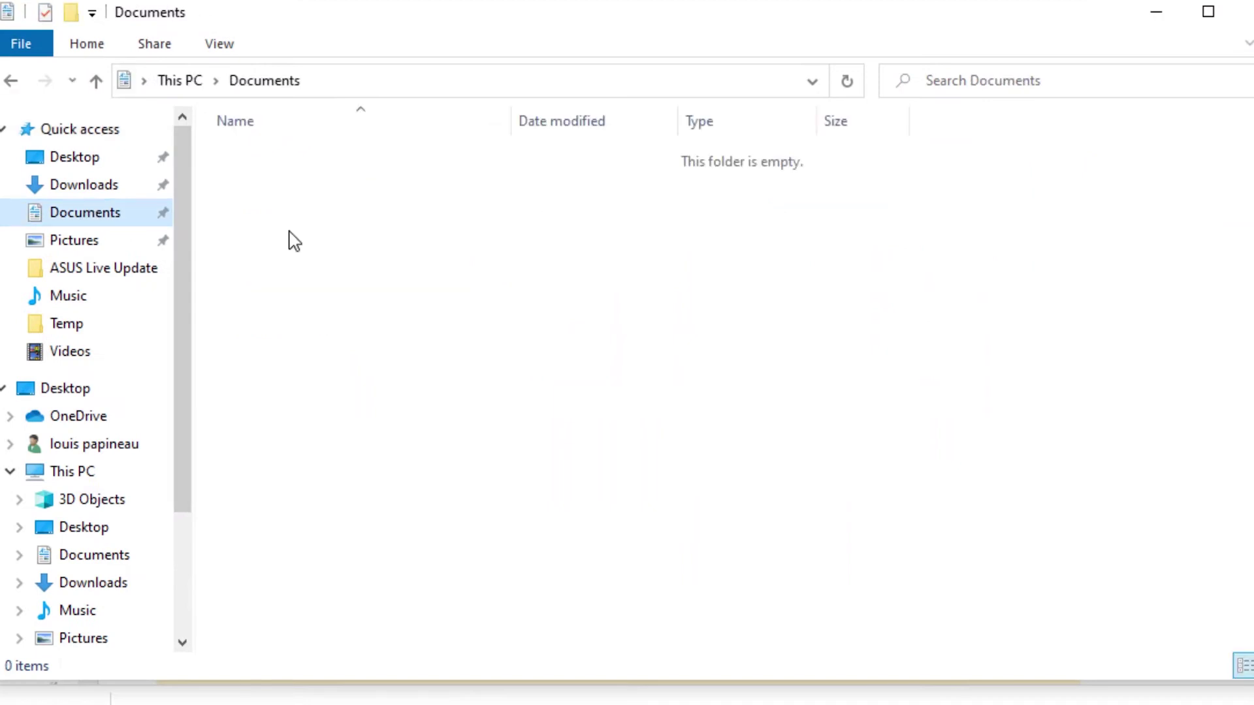
{"action": "right_click", "coordinate": [382, 253]}
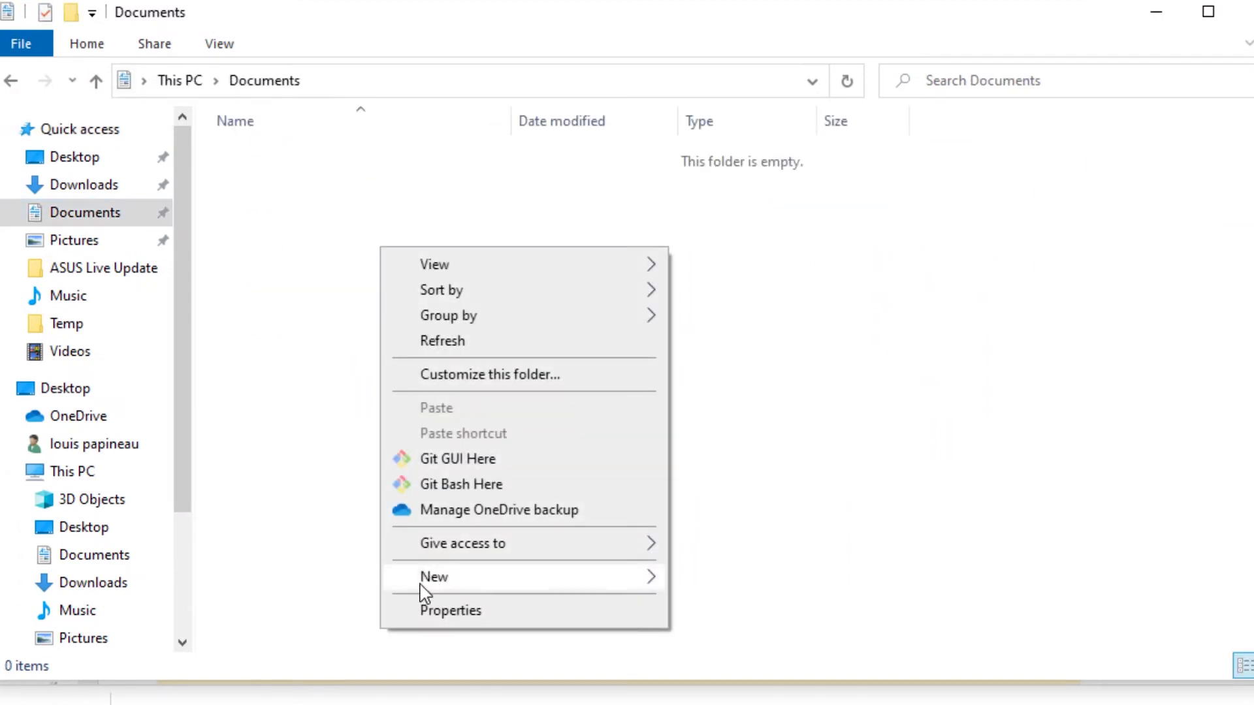
{"action": "mouse_move", "coordinate": [434, 577]}
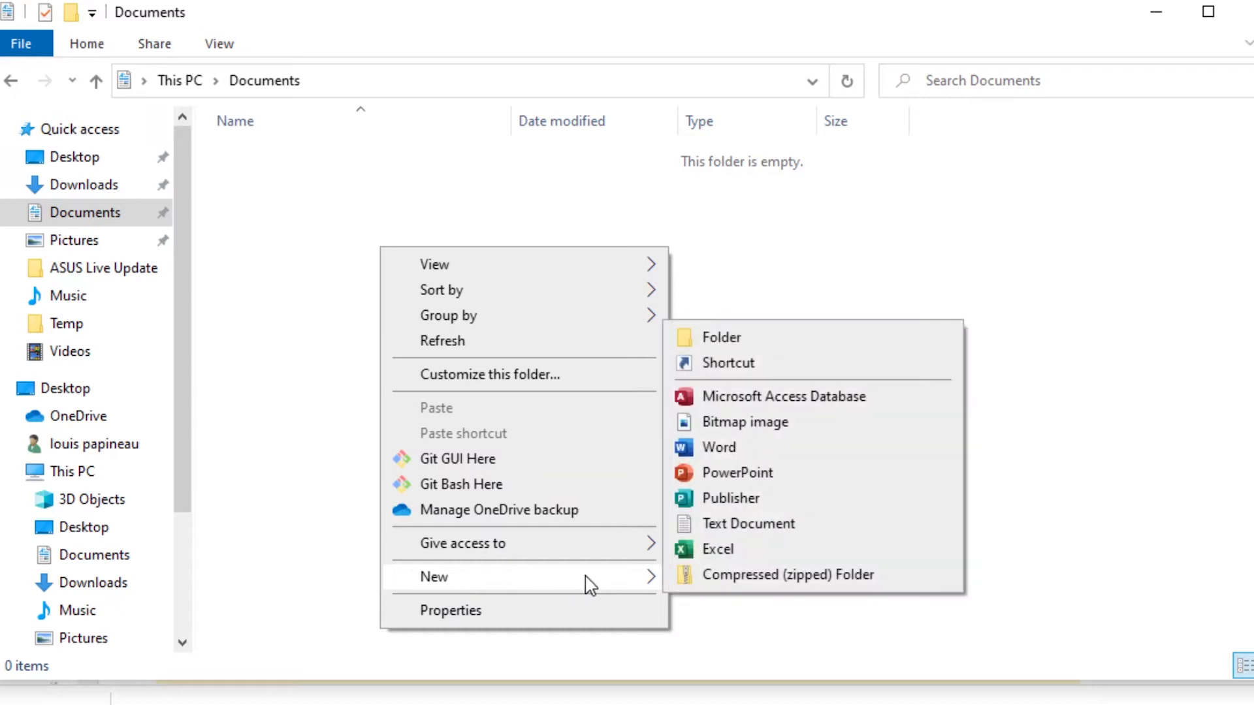
{"action": "left_click", "coordinate": [725, 338]}
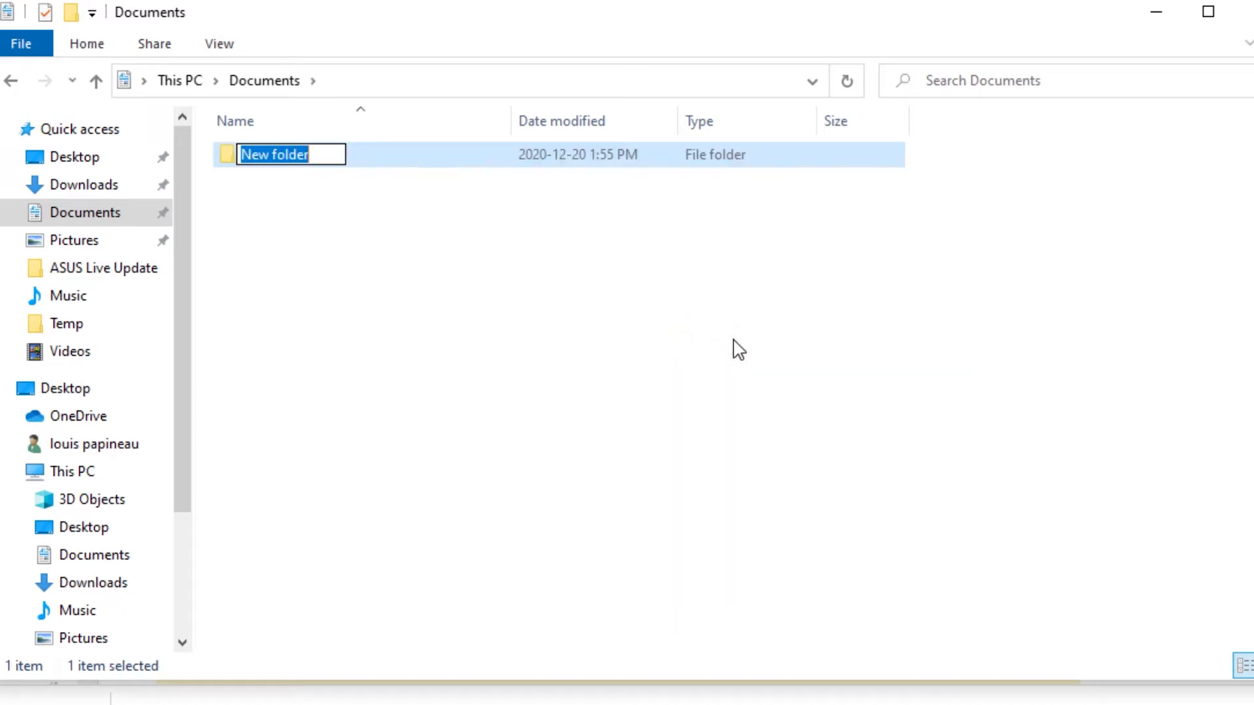
{"action": "type", "text": "Fl"}
{"action": "type", "text": "ut"}
{"action": "type", "text": "ter"}
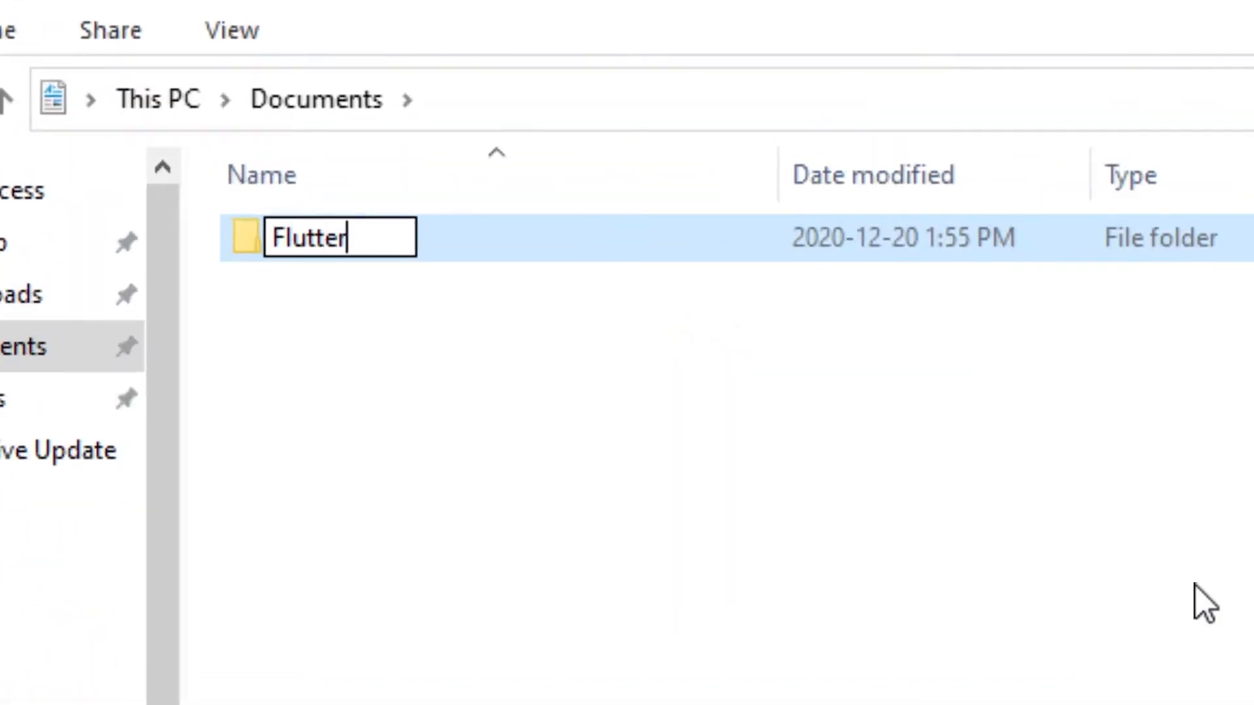
{"action": "type", "text": "Dev"}
{"action": "key", "text": "Return"}
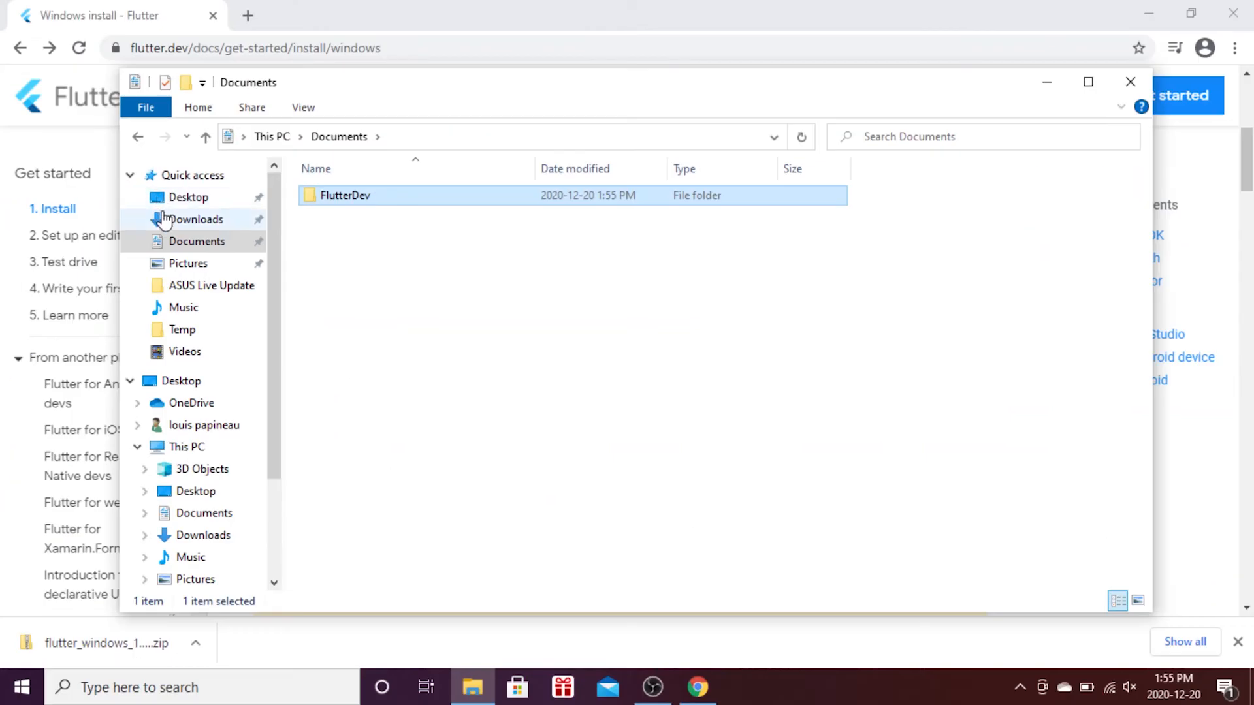
{"action": "left_click", "coordinate": [172, 223]}
Extract the flutter_windows_1.22.5-stable zip into Documents\FlutterDev.
{"action": "left_click", "coordinate": [324, 219]}
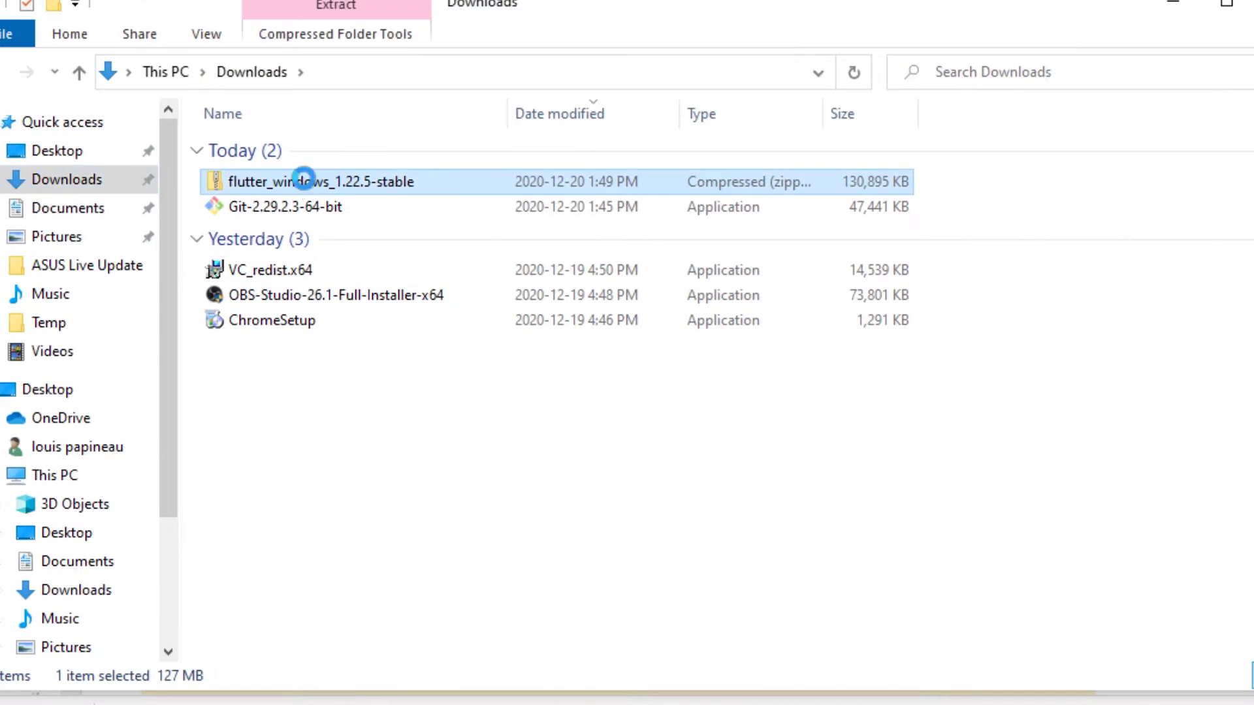
{"action": "right_click", "coordinate": [304, 181]}
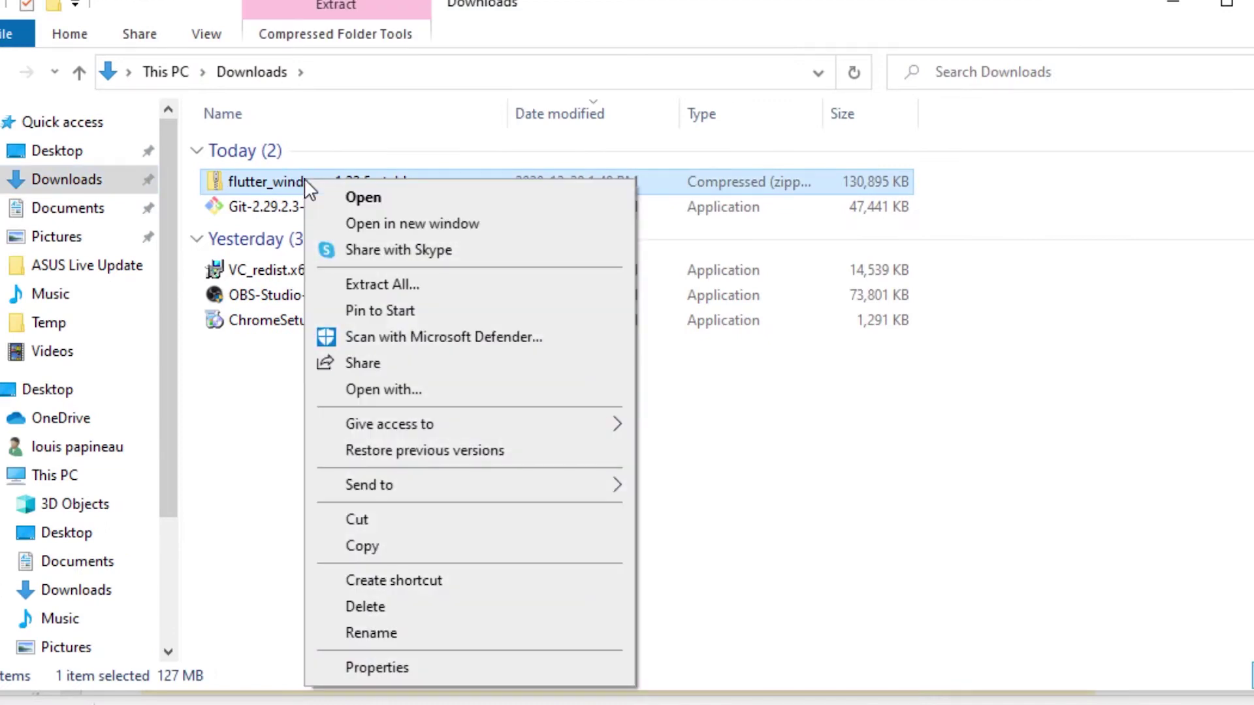
{"action": "left_click", "coordinate": [382, 284]}
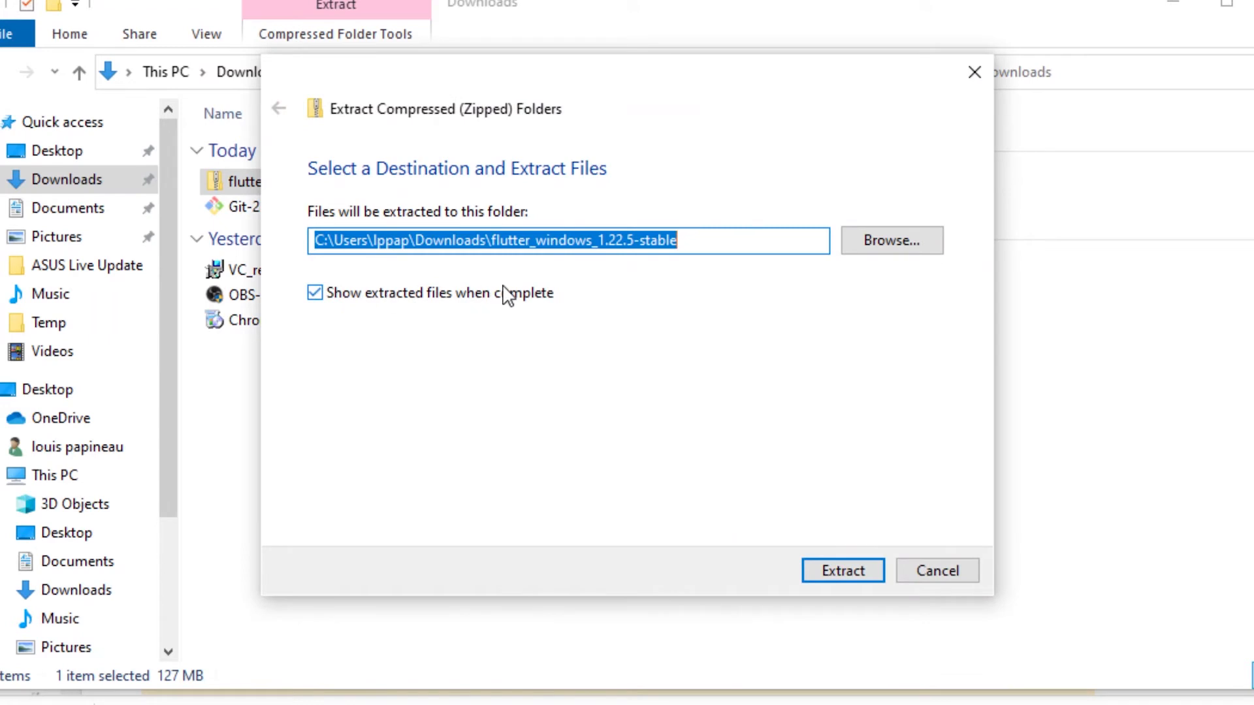
{"action": "left_click", "coordinate": [886, 245]}
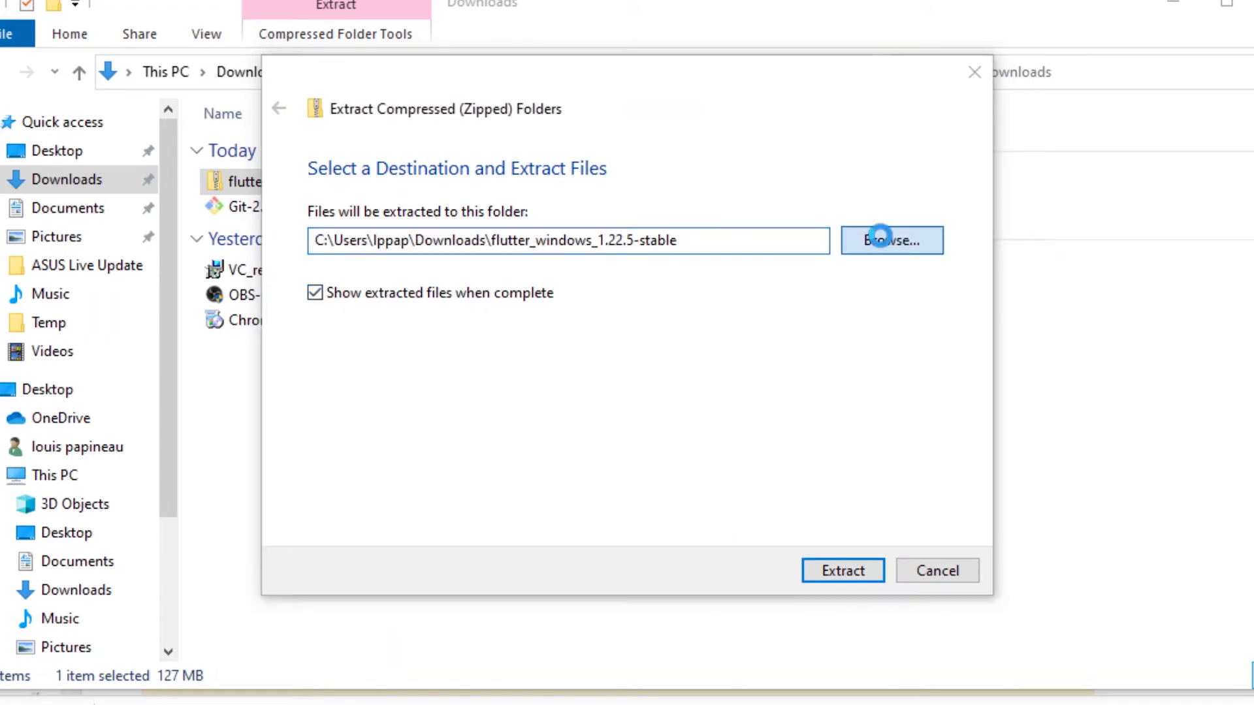
{"action": "double_click", "coordinate": [540, 265]}
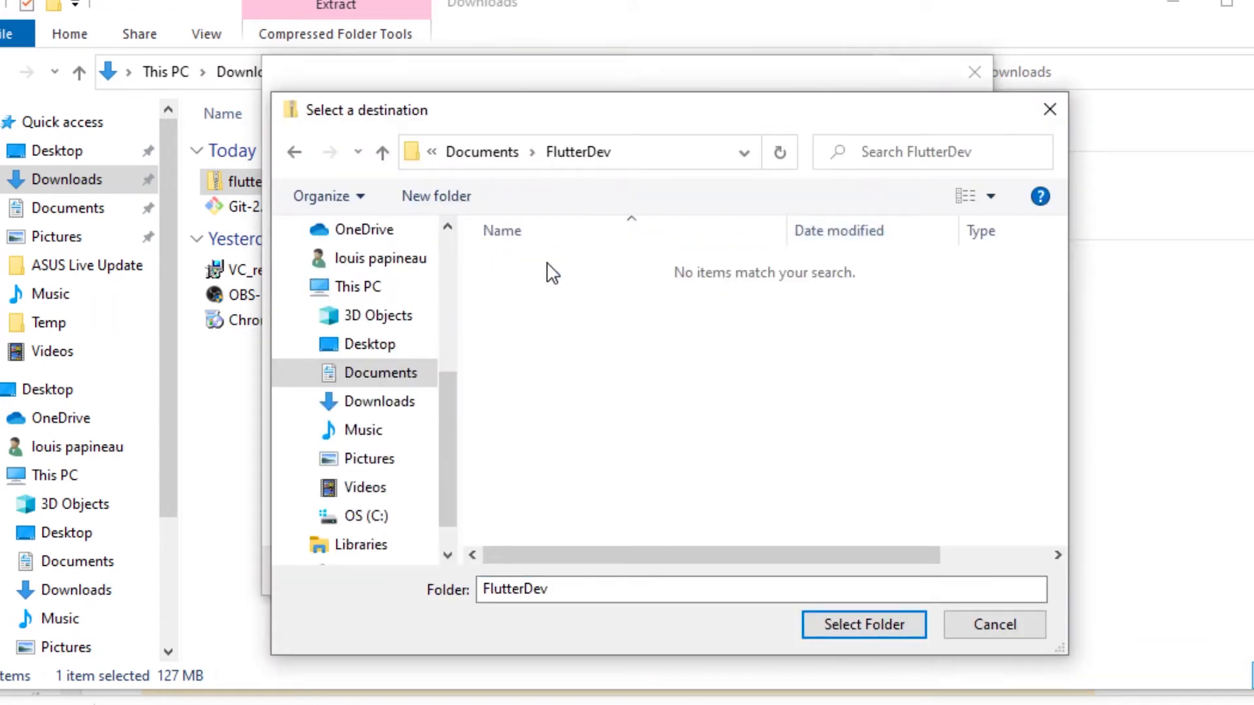
{"action": "left_click", "coordinate": [847, 632]}
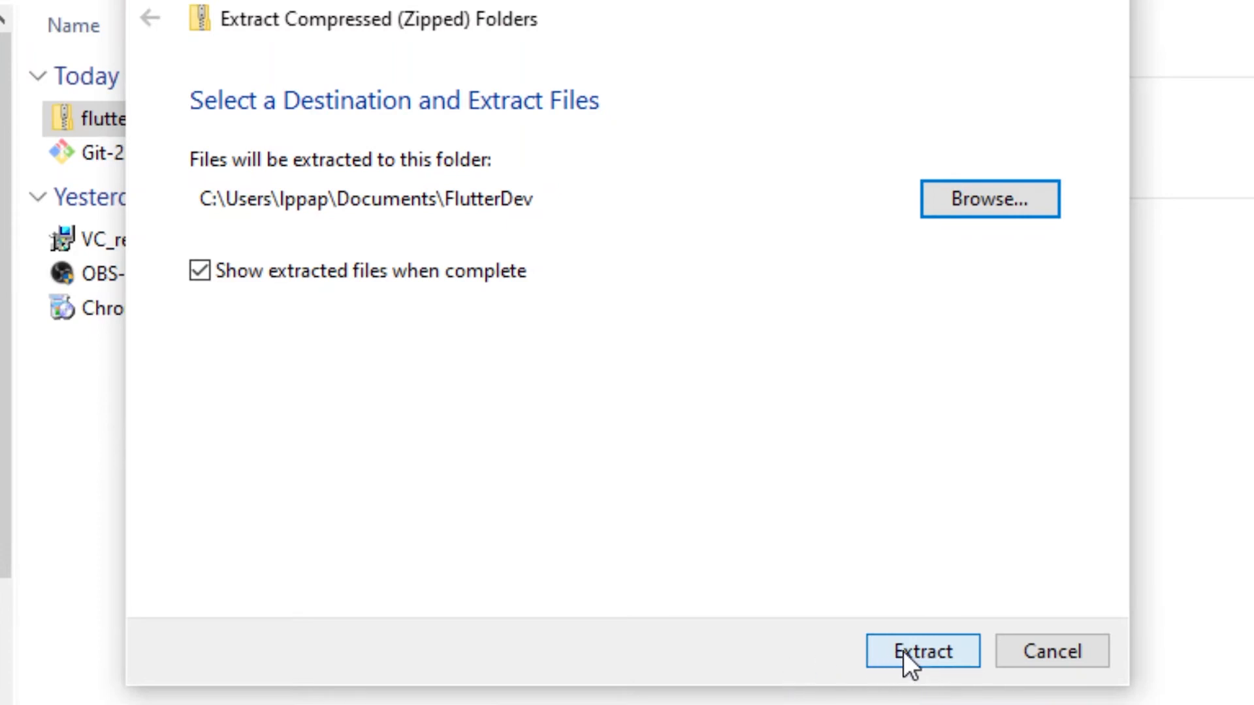
{"action": "left_click", "coordinate": [904, 652]}
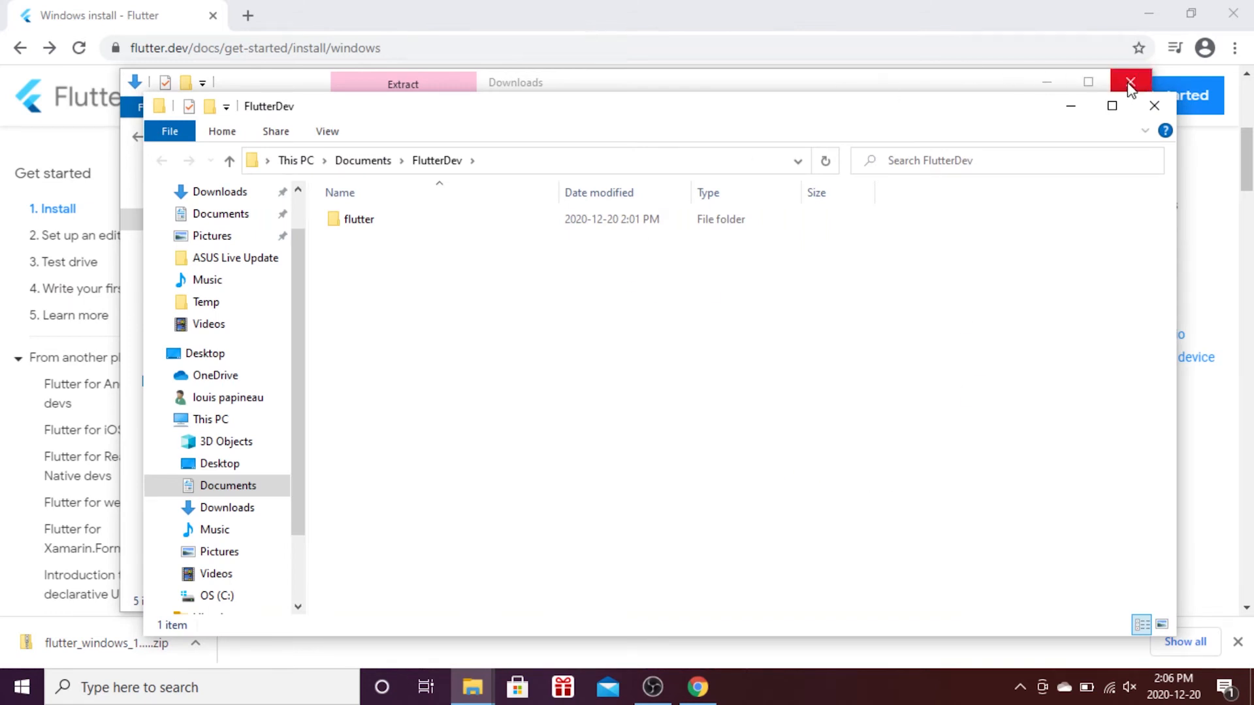
Close the Downloads window and open the extracted flutter folder, selecting flutter_console.
{"action": "left_click", "coordinate": [966, 92]}
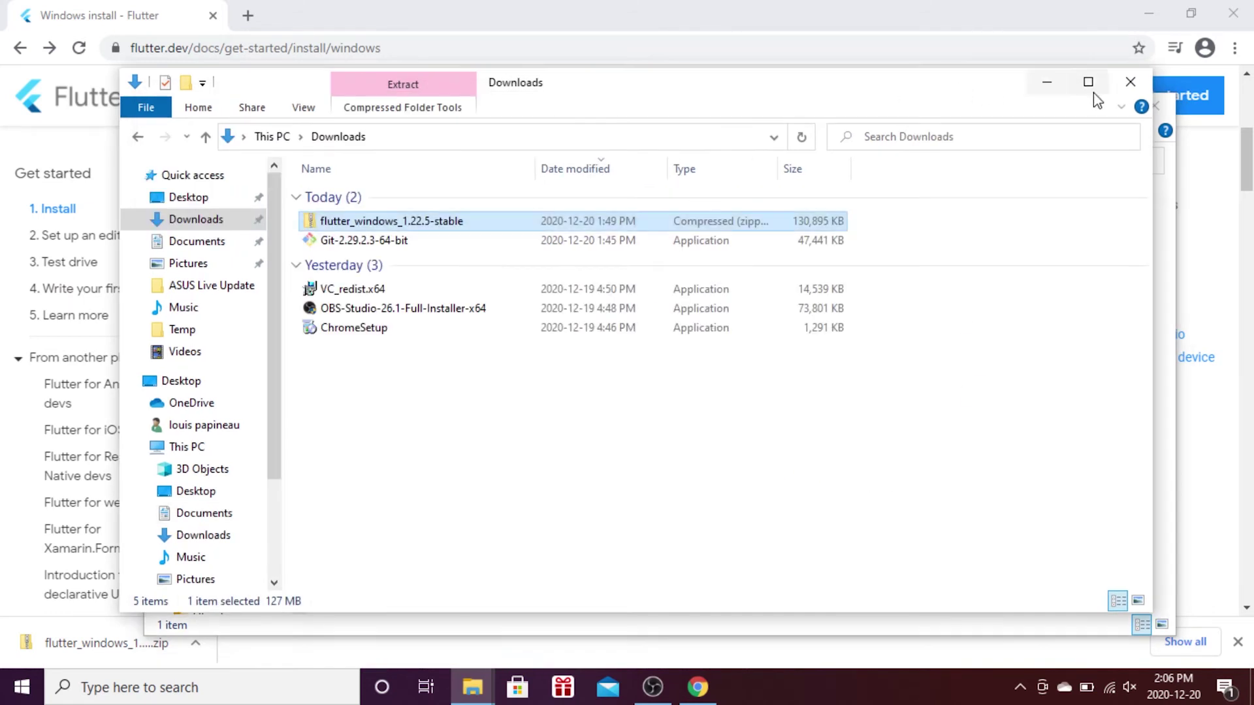
{"action": "left_click", "coordinate": [1129, 84]}
{"action": "left_click", "coordinate": [350, 220]}
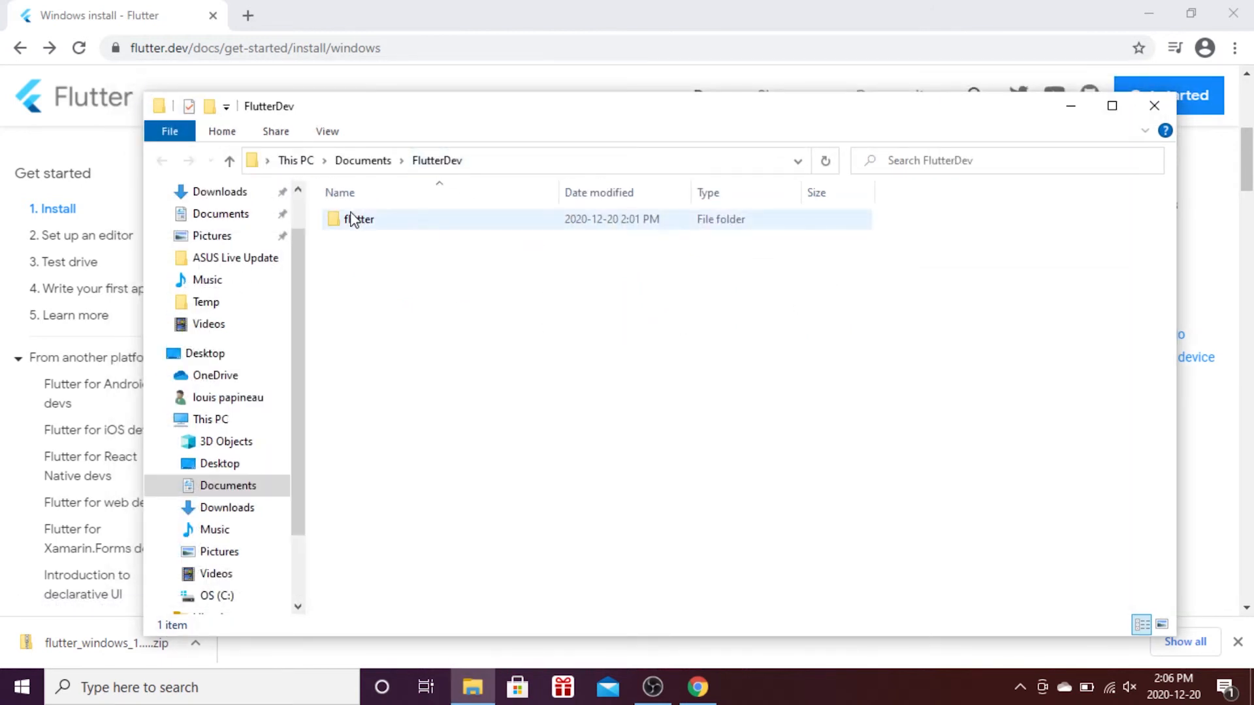
{"action": "double_click", "coordinate": [262, 185]}
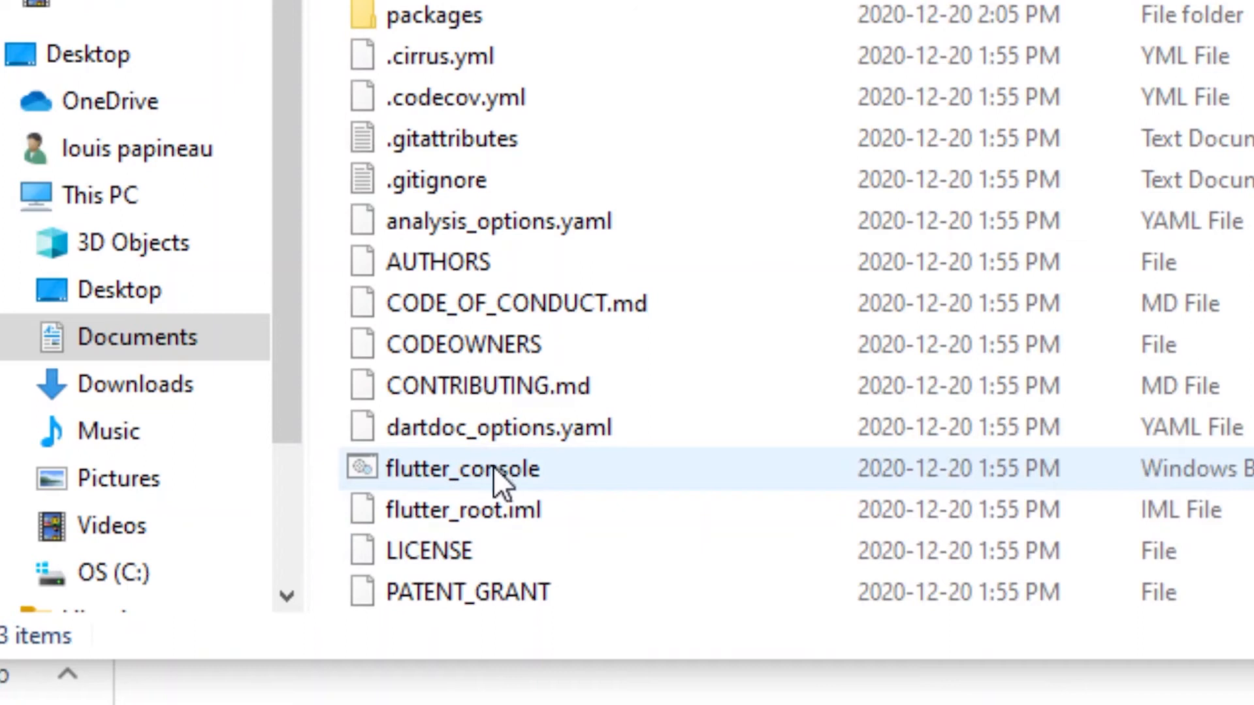
{"action": "left_click", "coordinate": [495, 466]}
Launch flutter_console and run flutter doctor, reporting issues in 3 categories.
{"action": "double_click", "coordinate": [493, 466]}
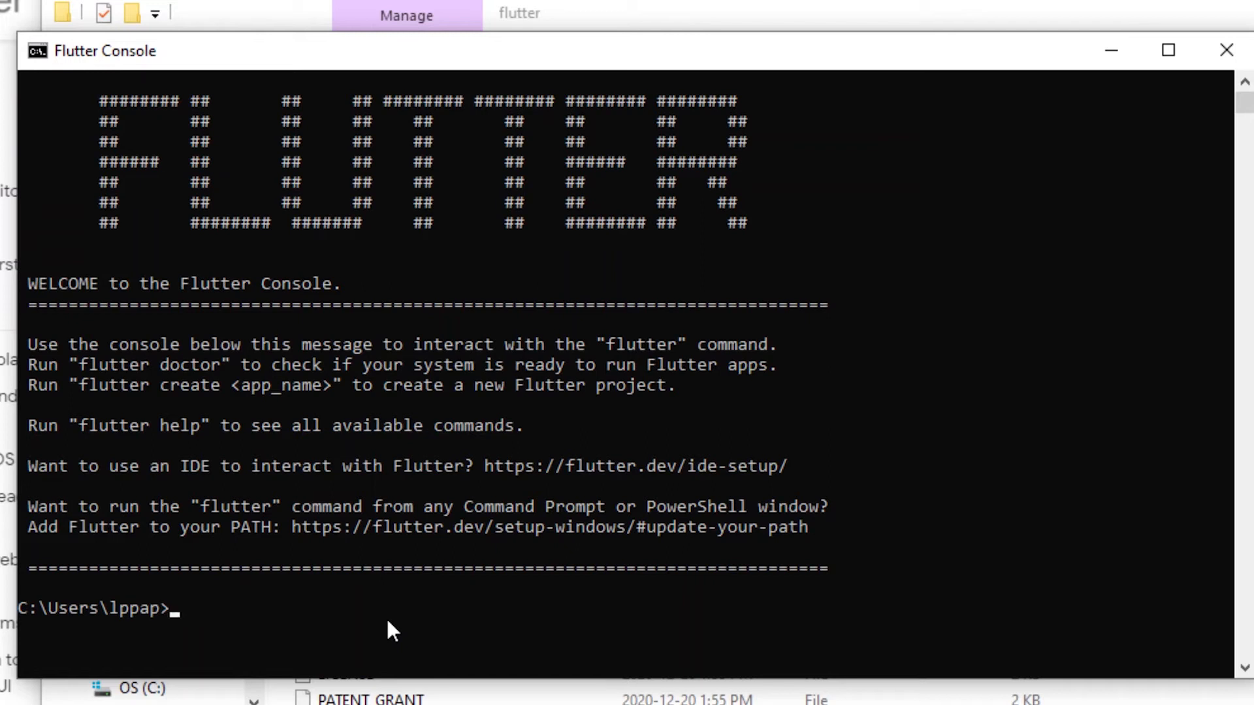
{"action": "type", "text": "flutter"}
{"action": "type", "text": " doctor"}
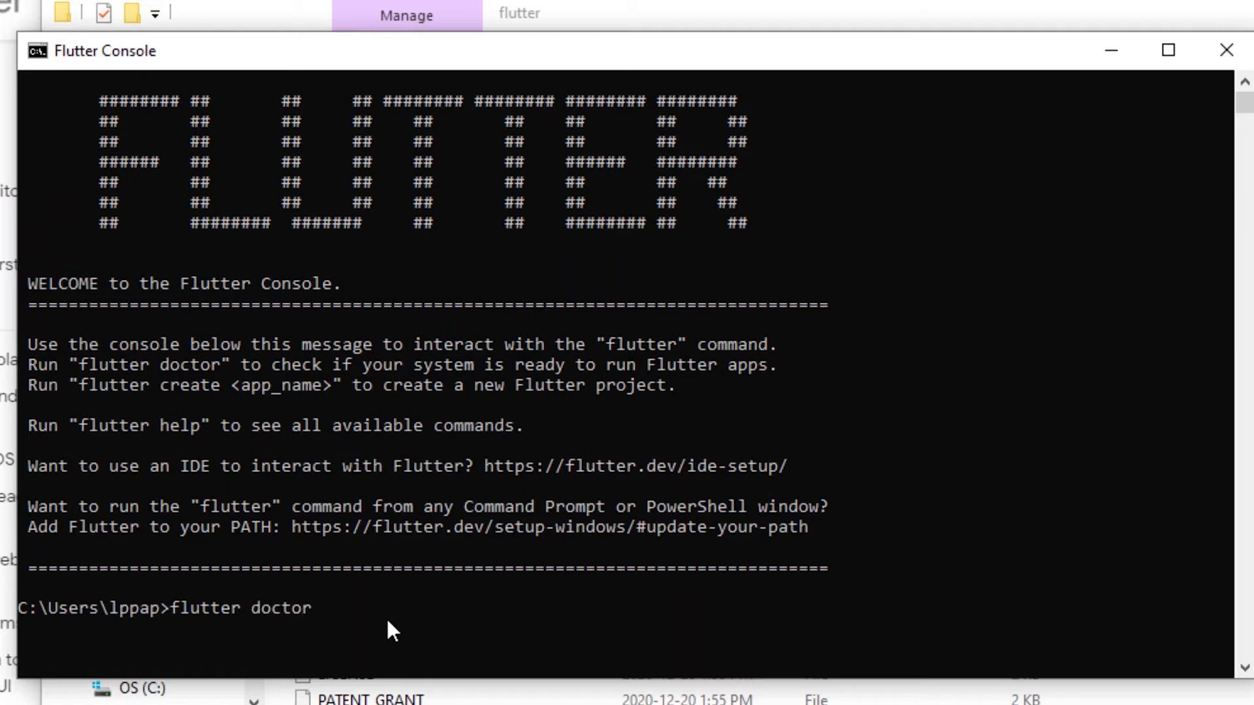
{"action": "key", "text": "Return"}
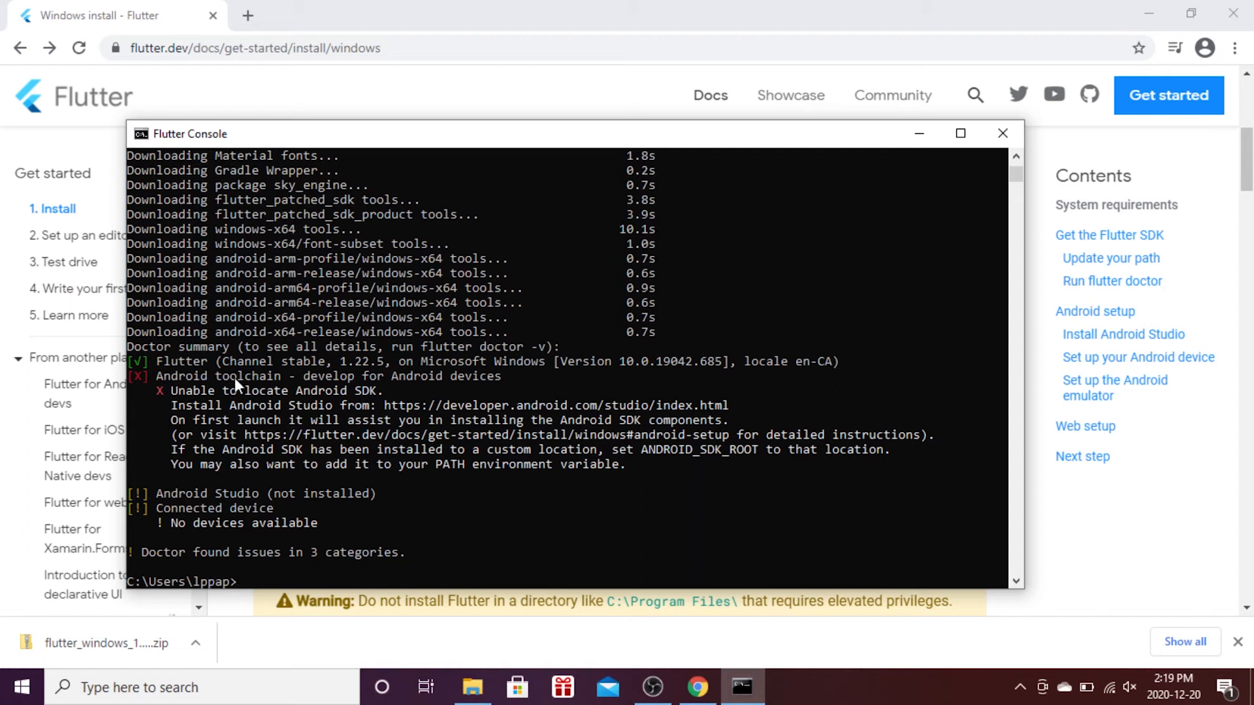
{"action": "left_click", "coordinate": [470, 692]}
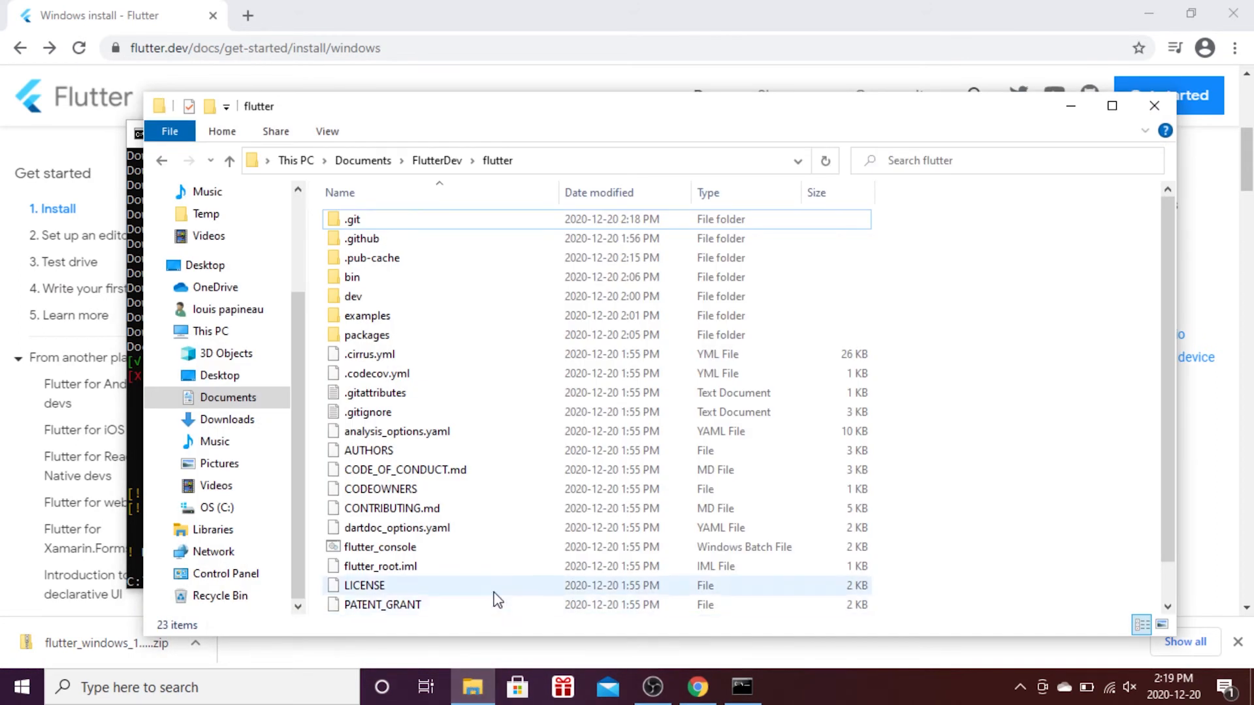
Search 'enviro', open account environment variables and edit the user Path variable.
{"action": "left_click", "coordinate": [132, 689]}
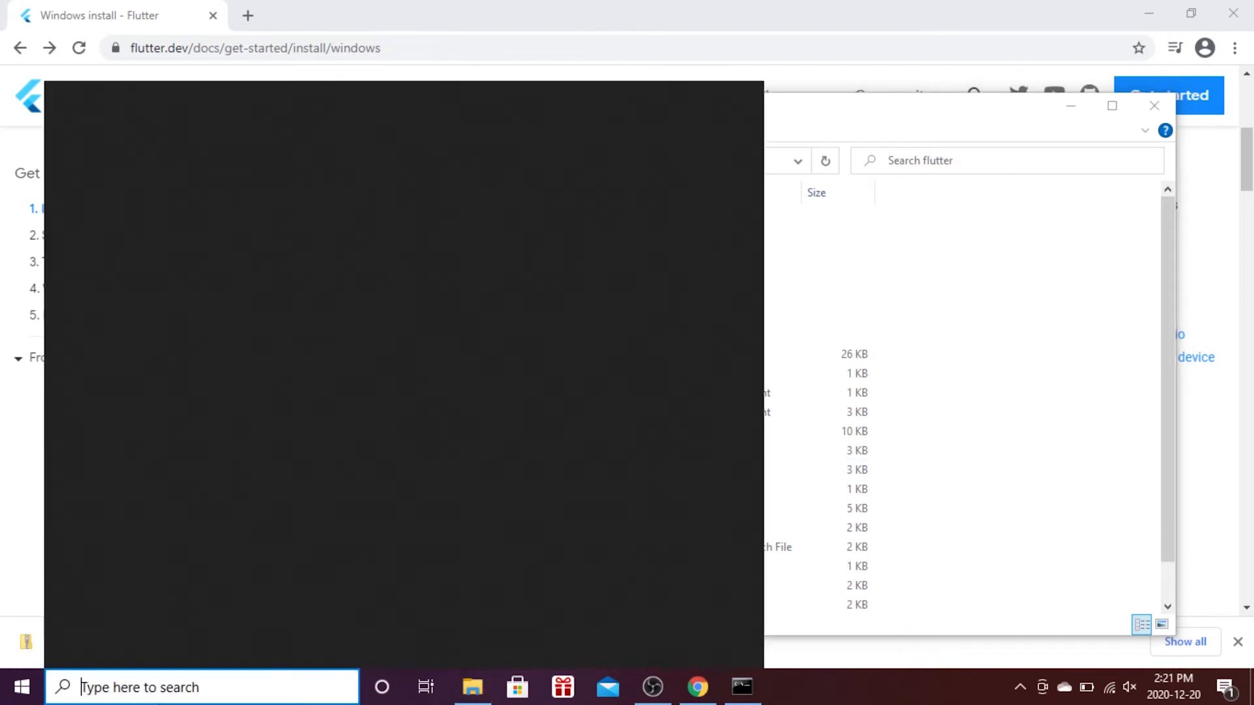
{"action": "type", "text": "envir"}
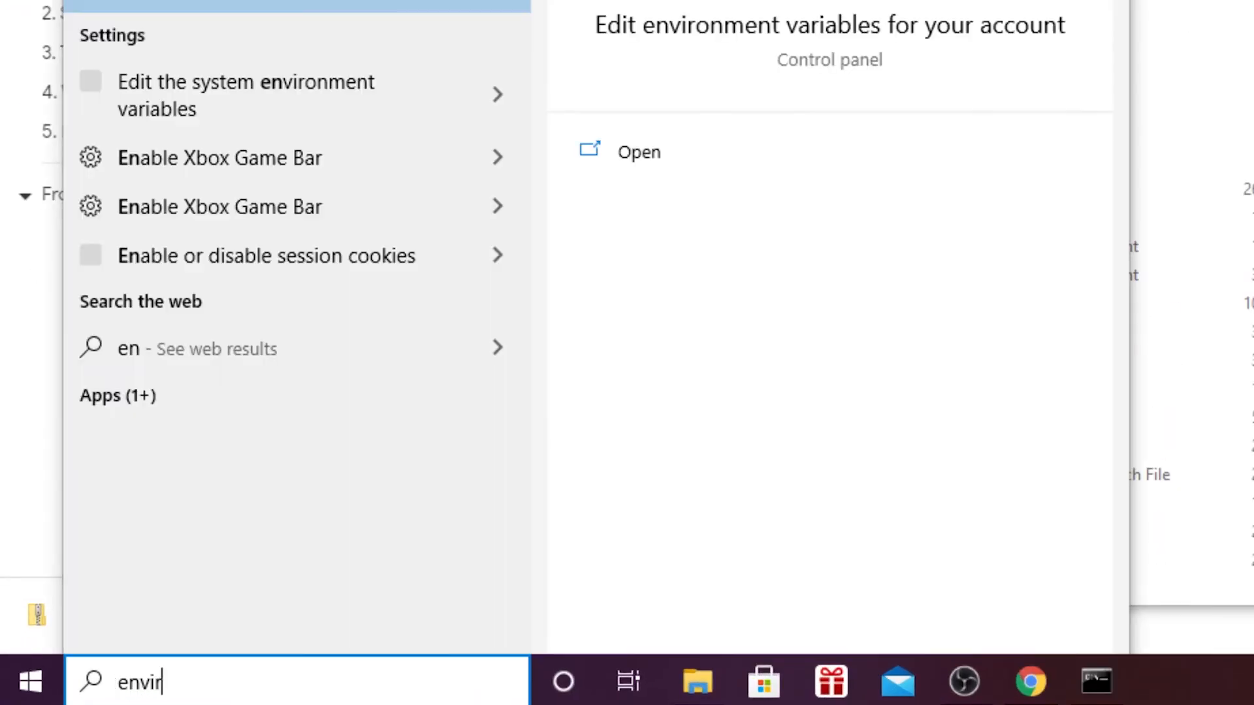
{"action": "type", "text": "o"}
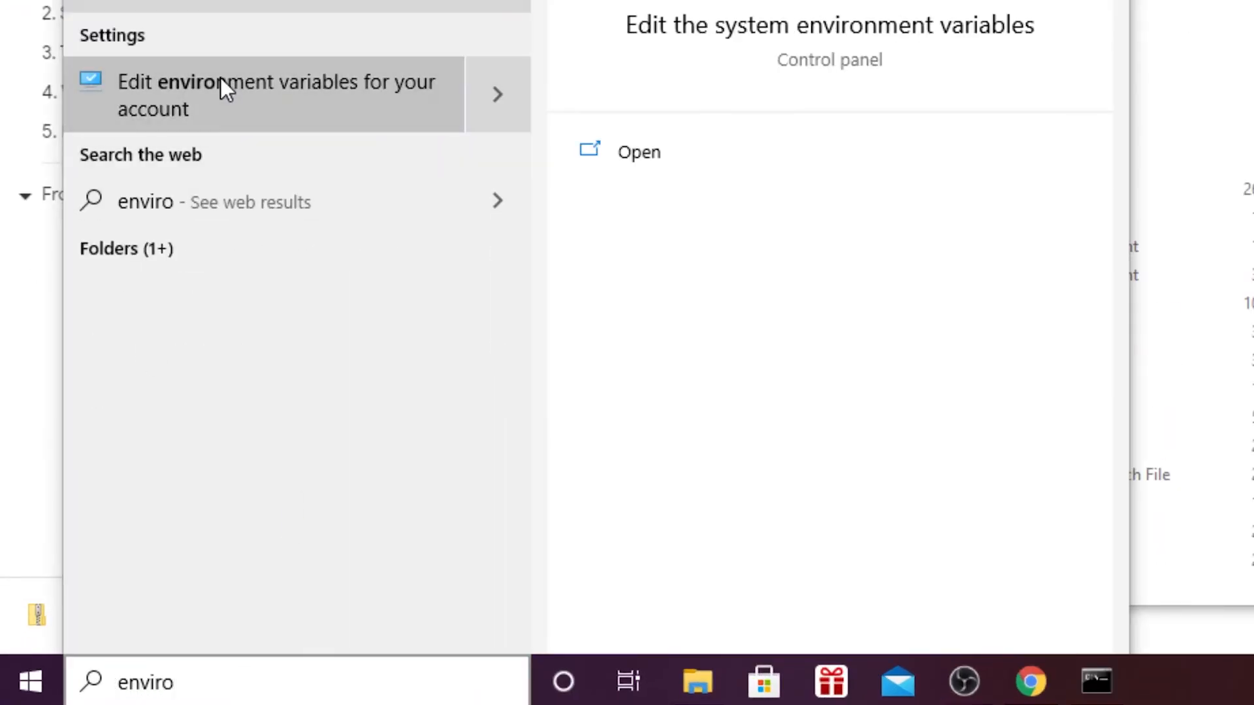
{"action": "left_click", "coordinate": [227, 91]}
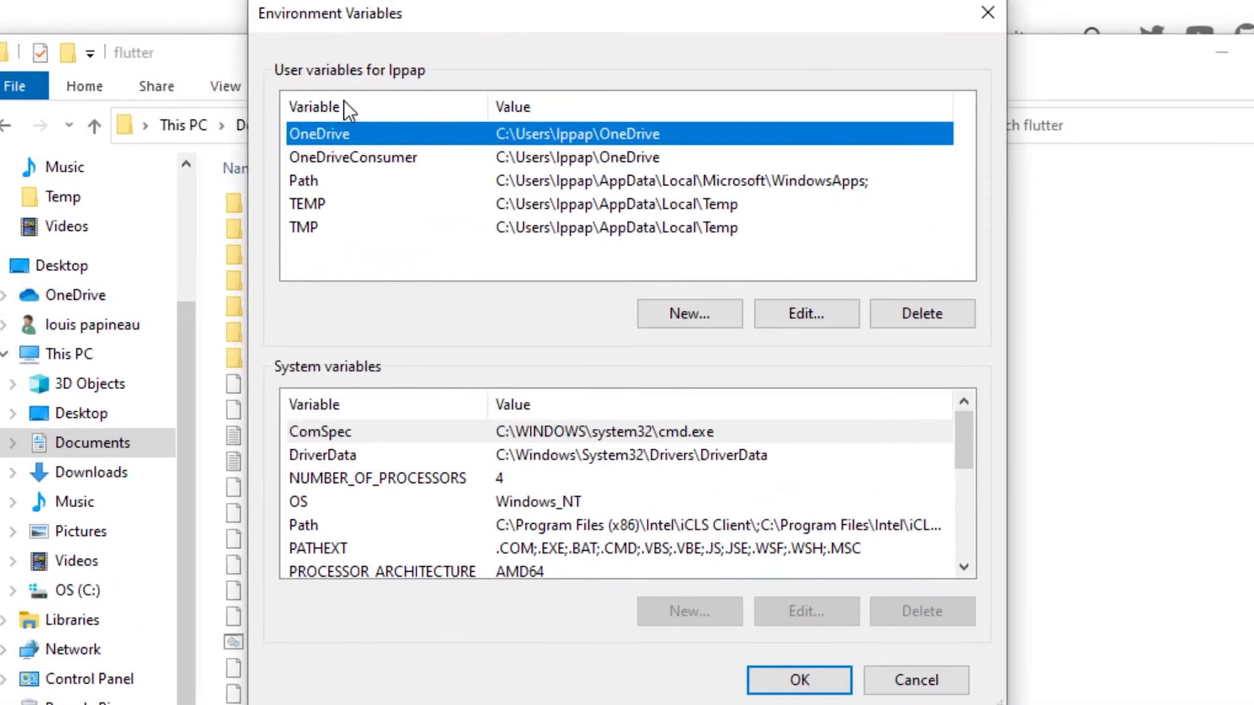
{"action": "left_click", "coordinate": [388, 181]}
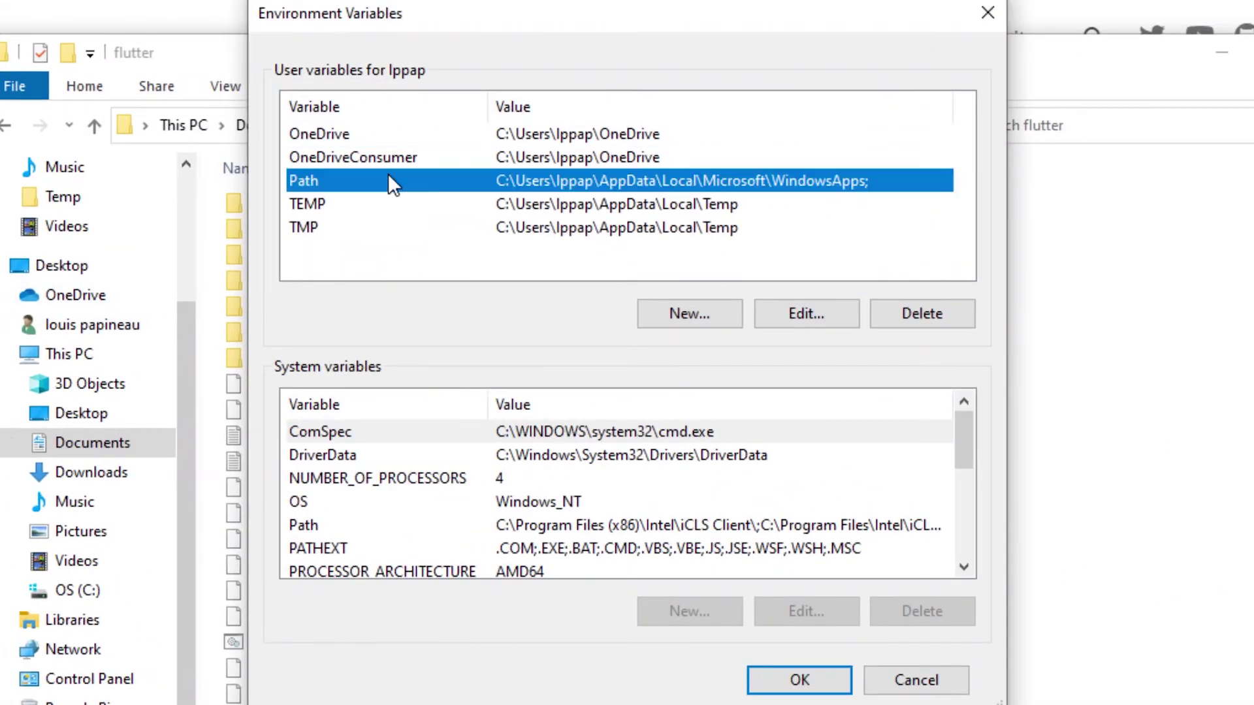
{"action": "left_click", "coordinate": [819, 317]}
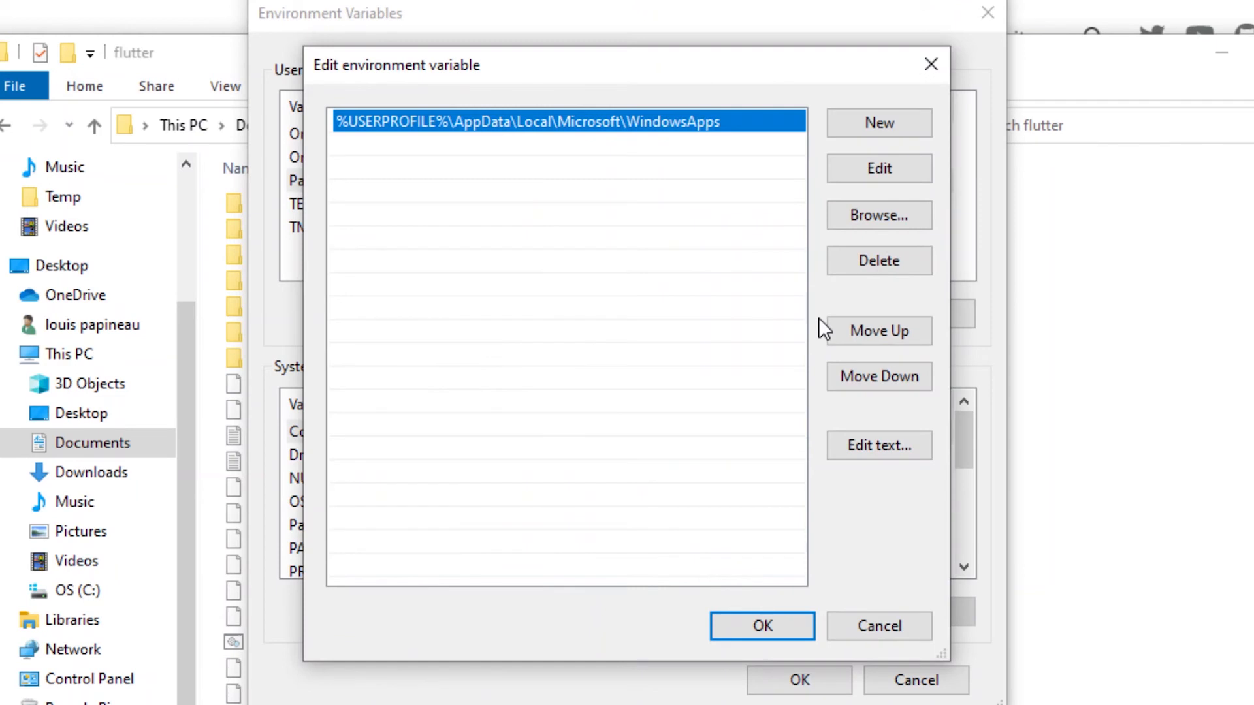
Add a new Path entry and copy the flutter bin folder's full path via Copy as path.
{"action": "left_click", "coordinate": [878, 125]}
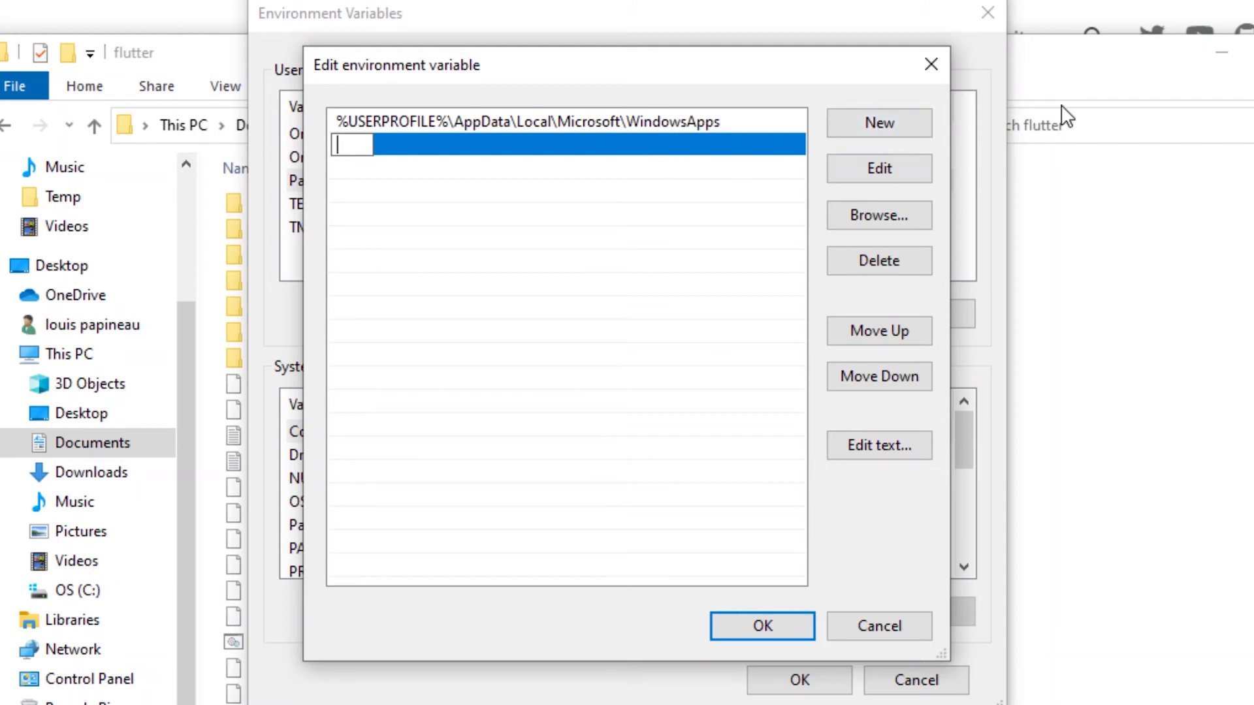
{"action": "left_click", "coordinate": [1110, 64]}
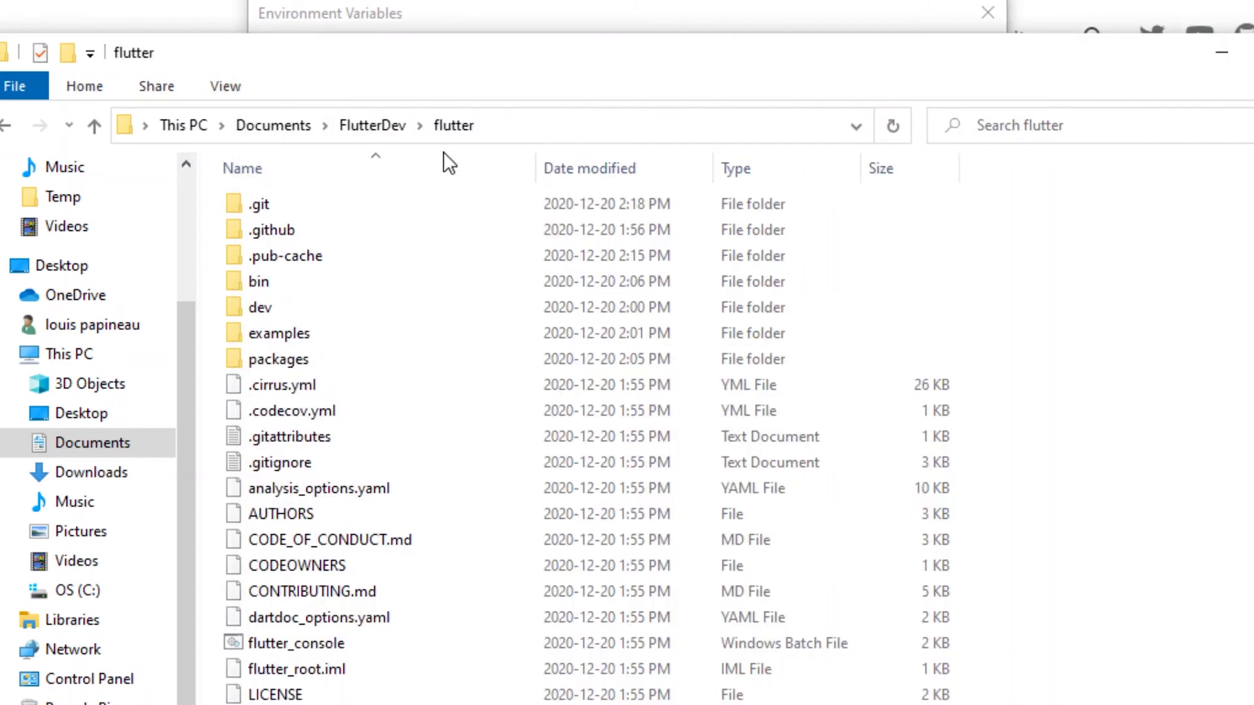
{"action": "right_click", "coordinate": [267, 285], "text": "shift"}
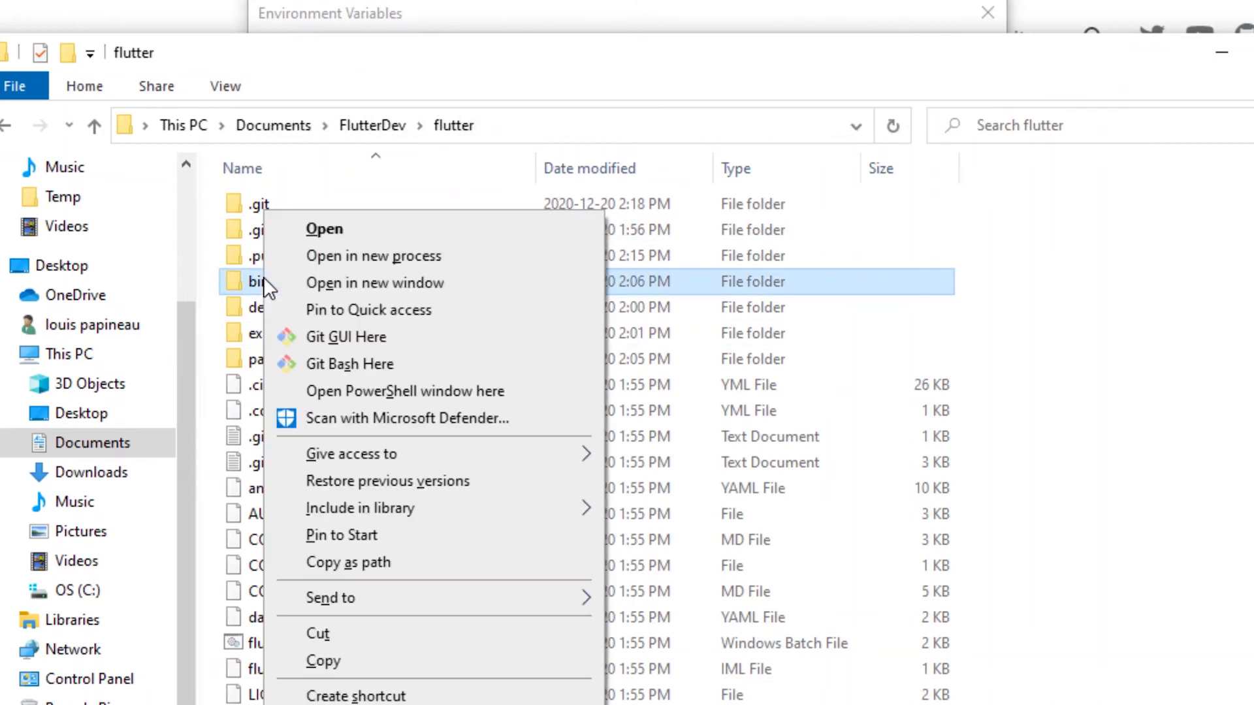
{"action": "left_click", "coordinate": [377, 567]}
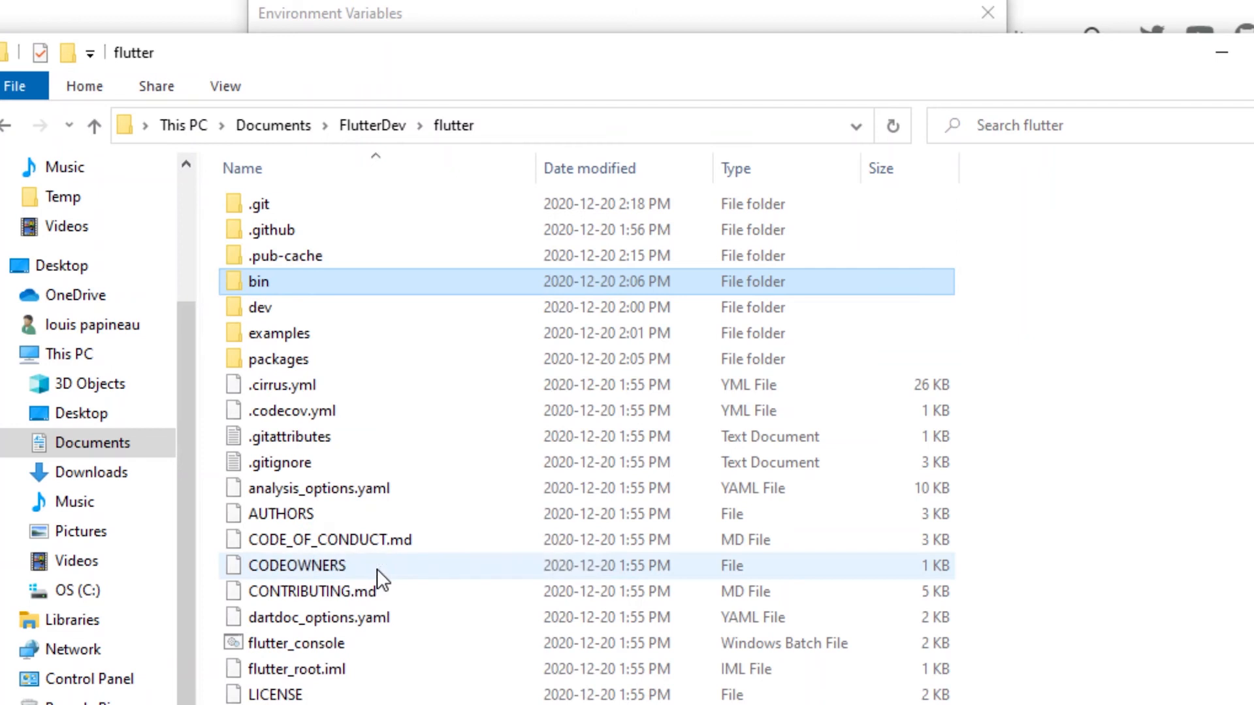
{"action": "left_click", "coordinate": [573, 19]}
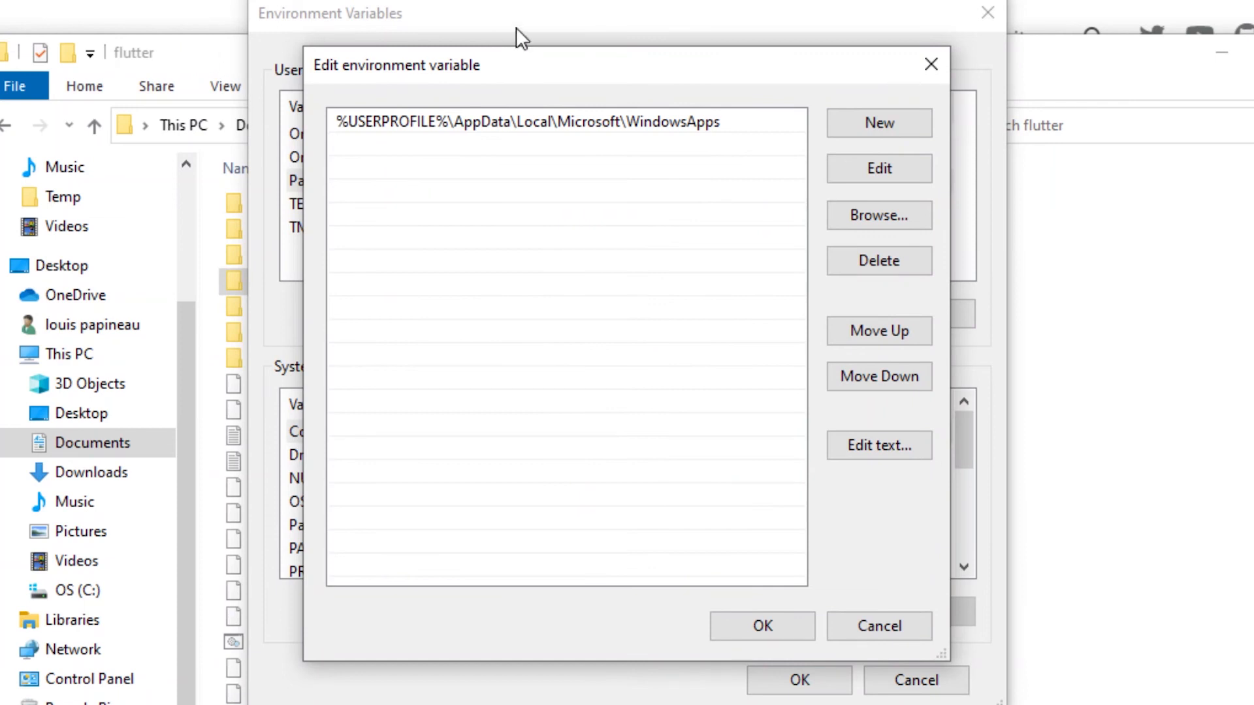
Add C:\Users\lppap\Documents\FlutterDev\flutter\bin as a new user Path entry, stripped of its quotes.
{"action": "left_click", "coordinate": [891, 108]}
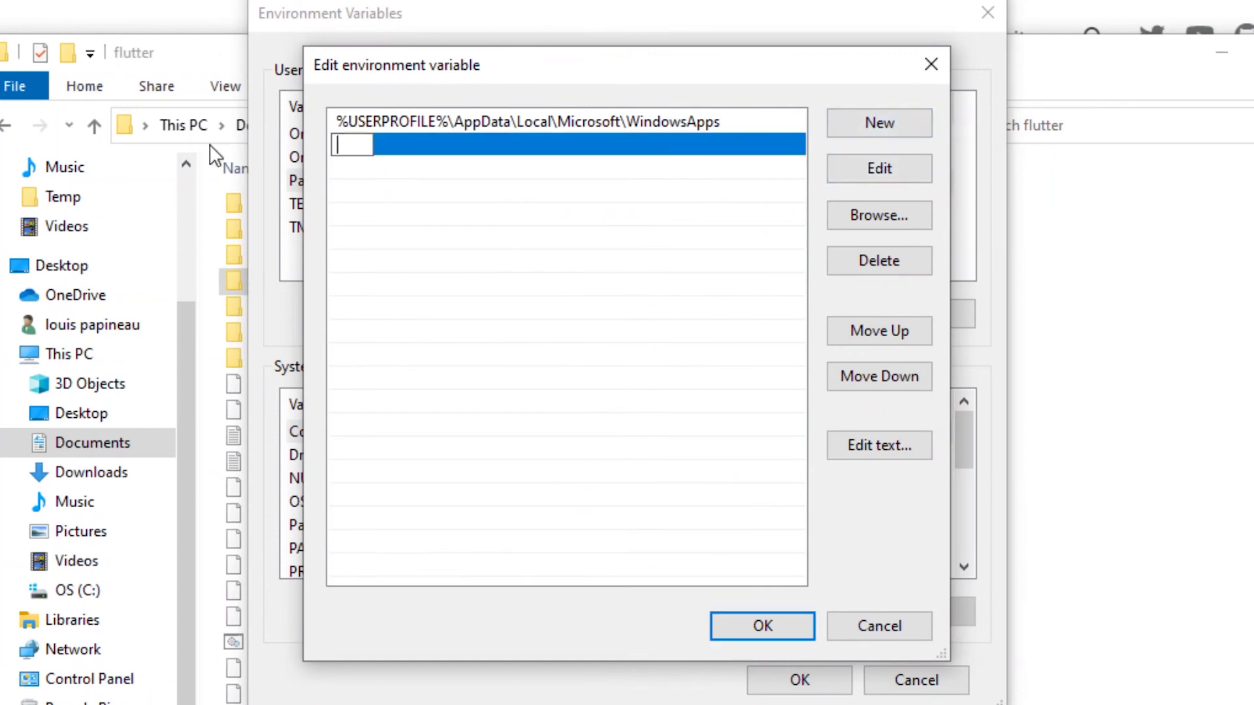
{"action": "type", "text": "\"C:\\Users\\lppap\\Documents\\FlutterDev\\flutter\\bin\""}
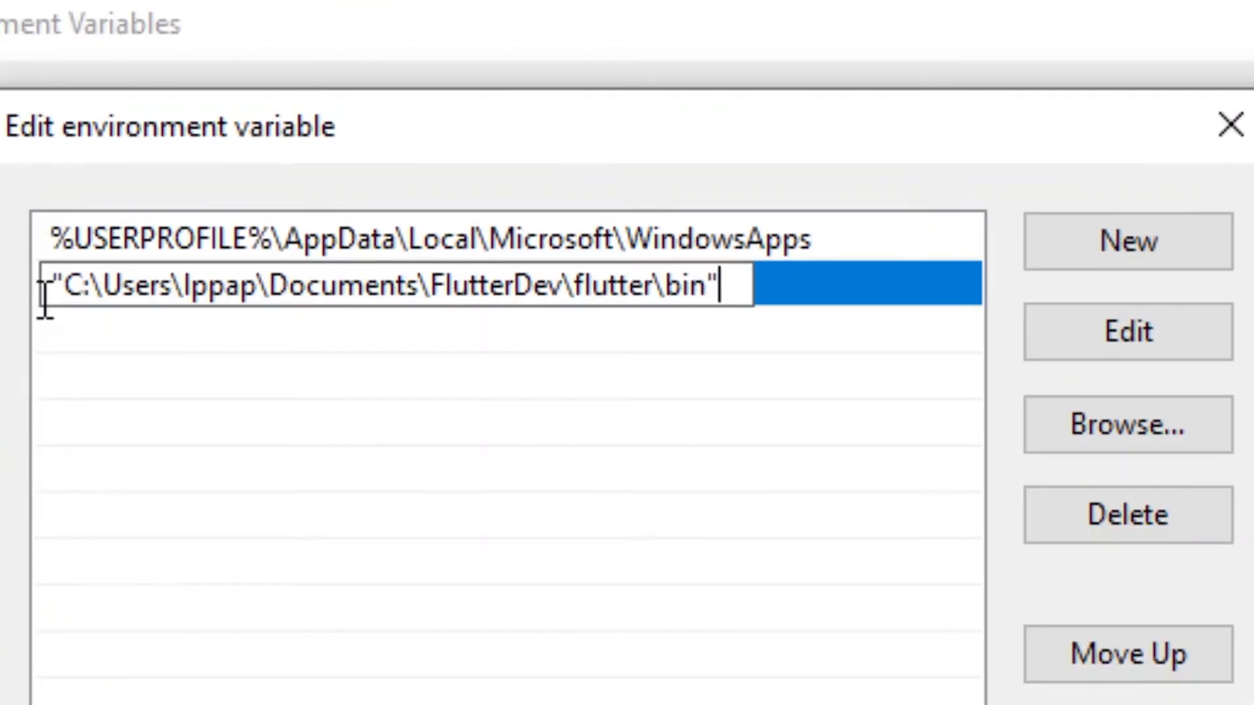
{"action": "left_click", "coordinate": [65, 284]}
{"action": "key", "text": "BackSpace"}
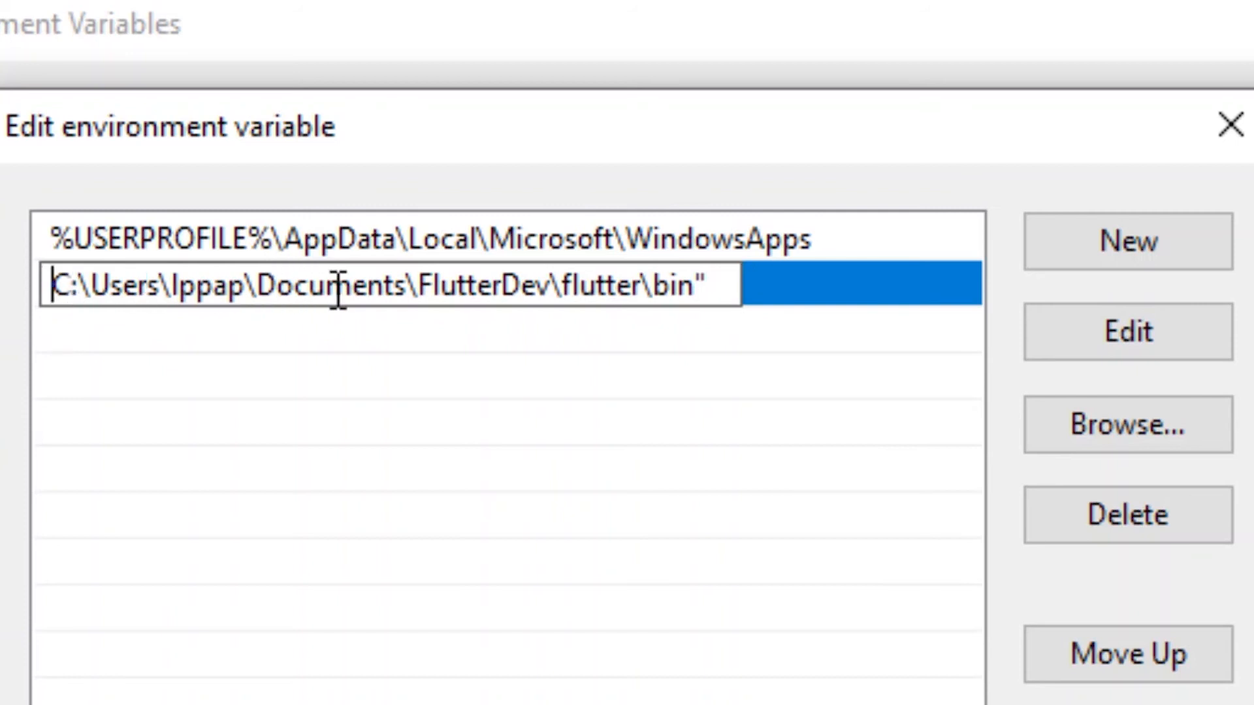
{"action": "left_click", "coordinate": [731, 285]}
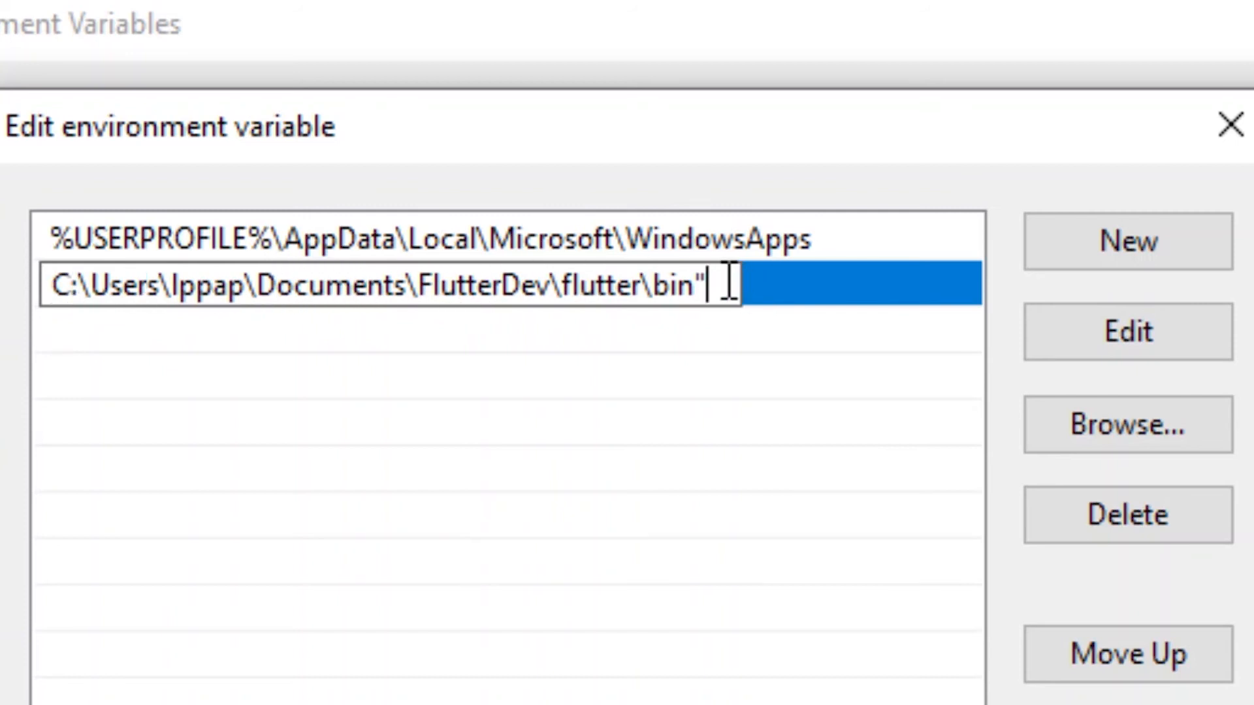
{"action": "key", "text": "BackSpace"}
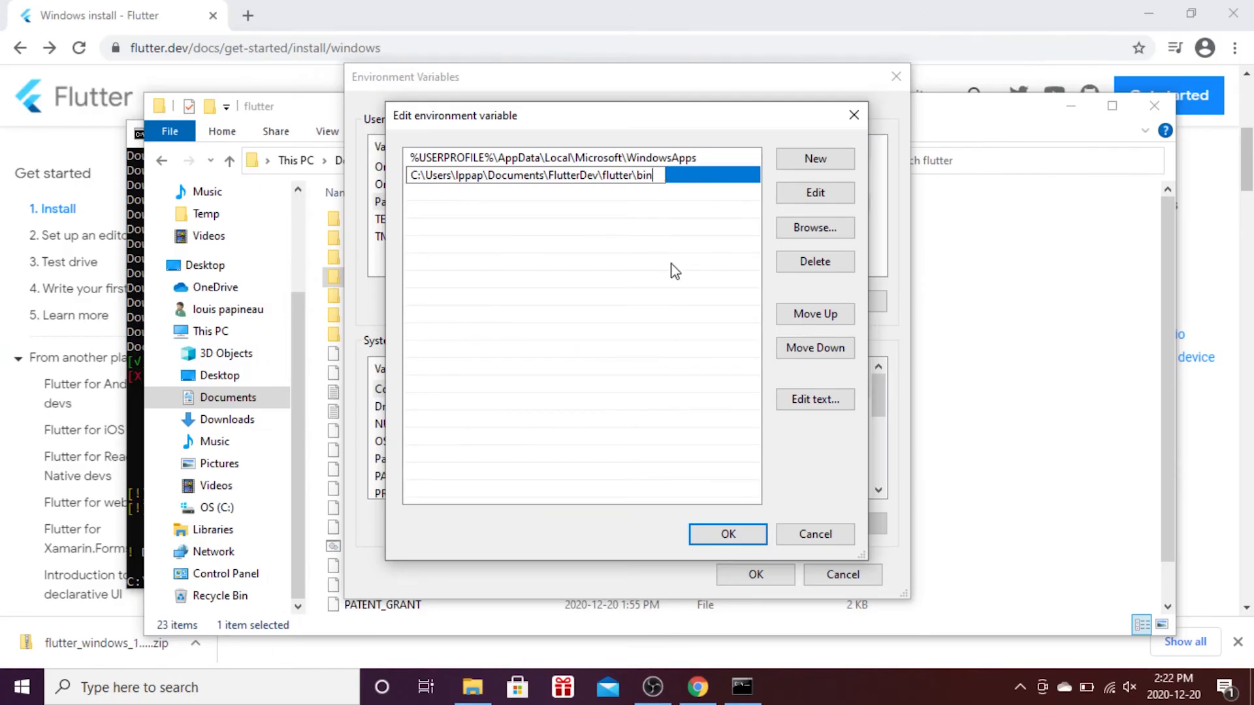
Save the environment variable changes and close the flutter folder window and Flutter Console.
{"action": "left_click", "coordinate": [728, 535]}
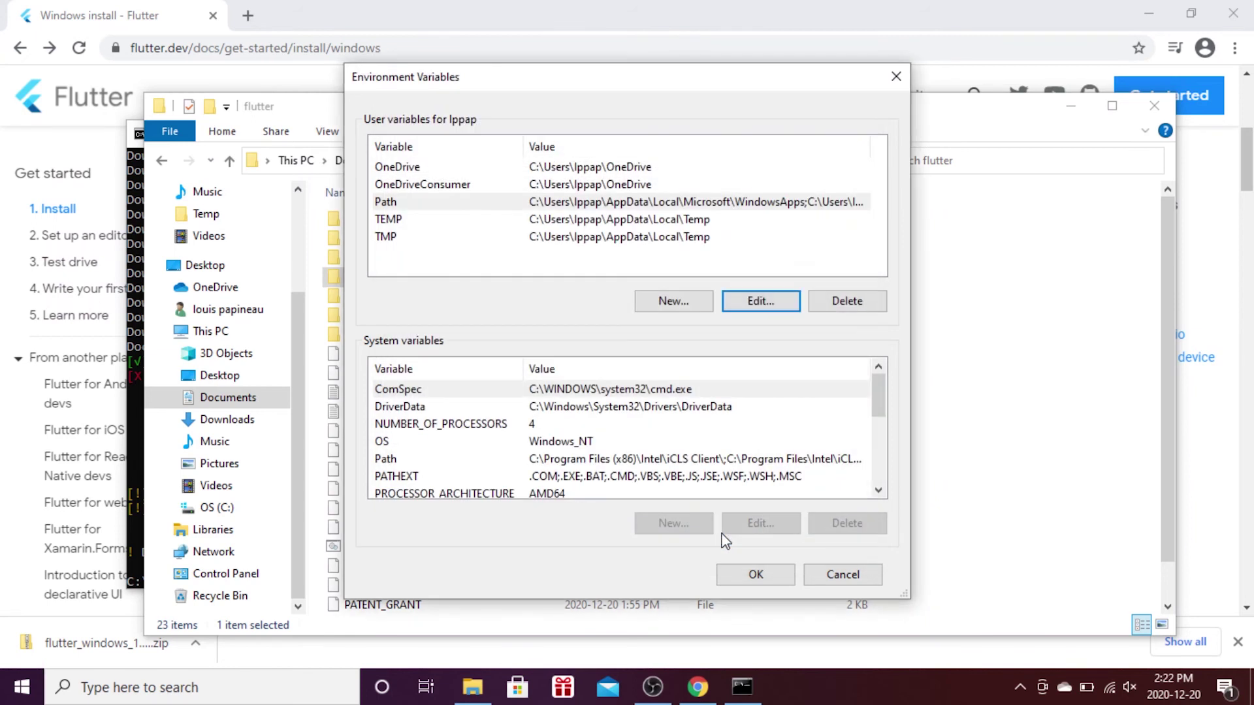
{"action": "left_click", "coordinate": [755, 574]}
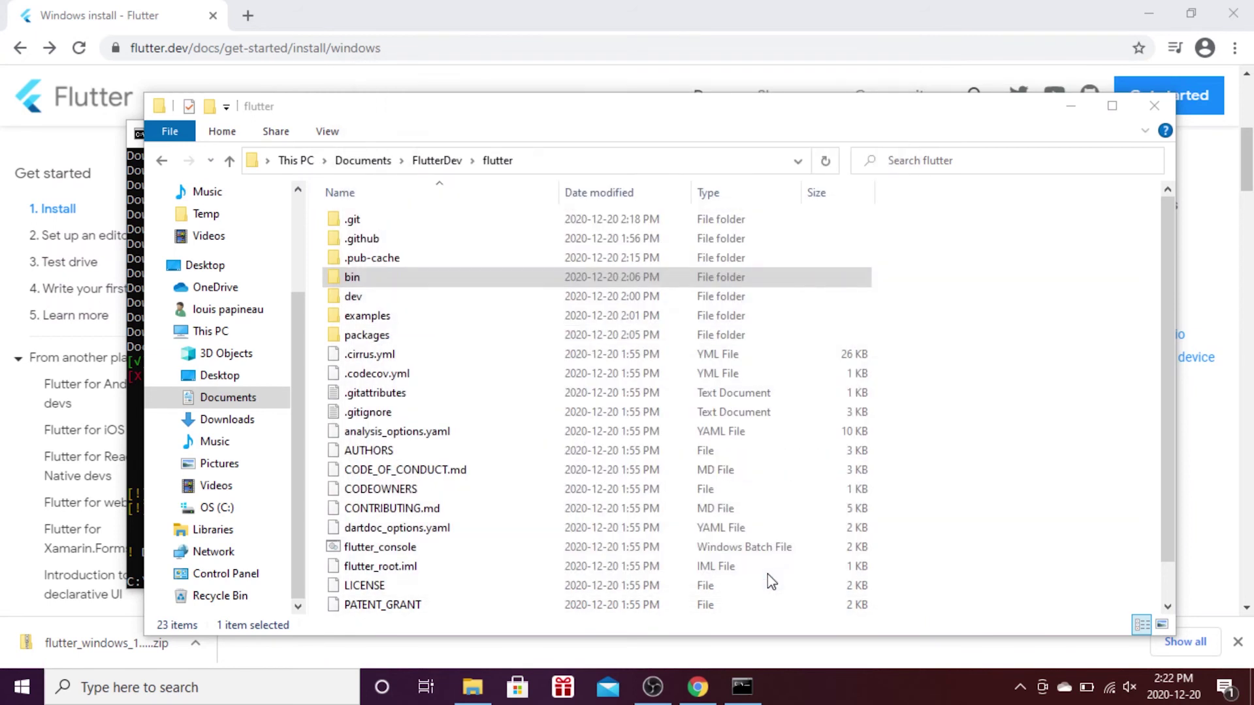
{"action": "left_click", "coordinate": [1154, 106]}
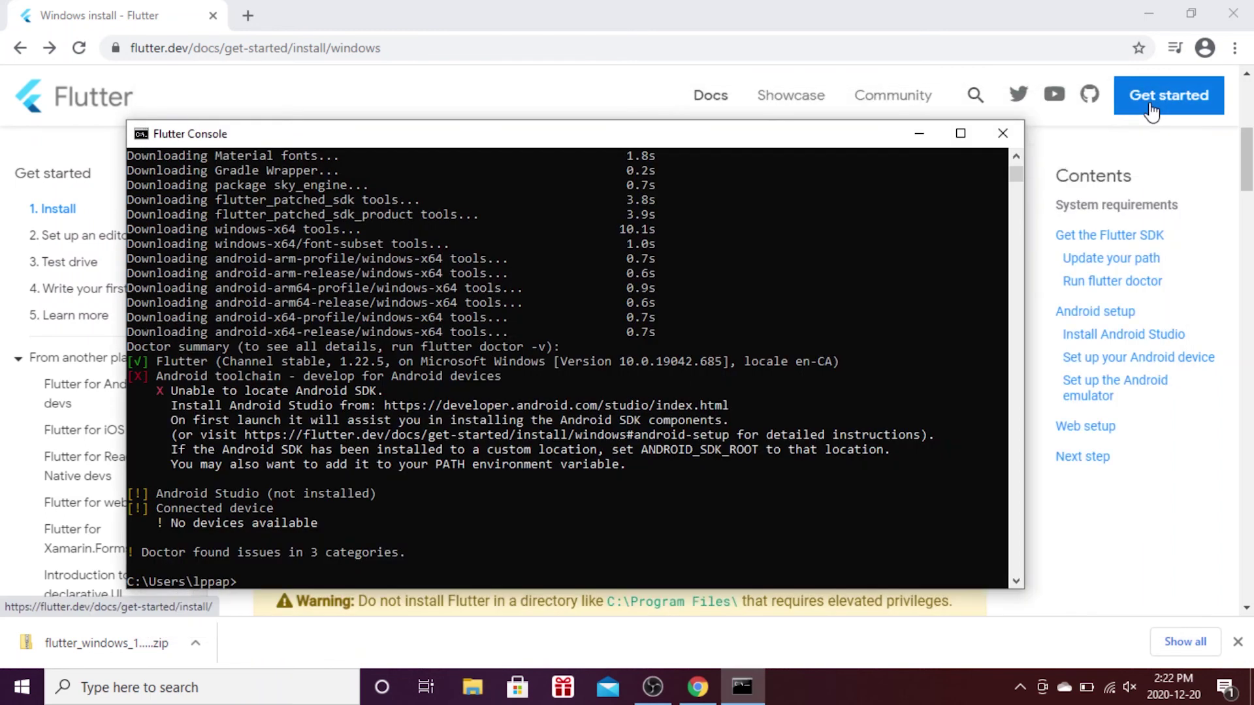
{"action": "left_click", "coordinate": [1003, 135]}
Launch Command Prompt from Windows search and run flutter doctor.
{"action": "left_click", "coordinate": [196, 687]}
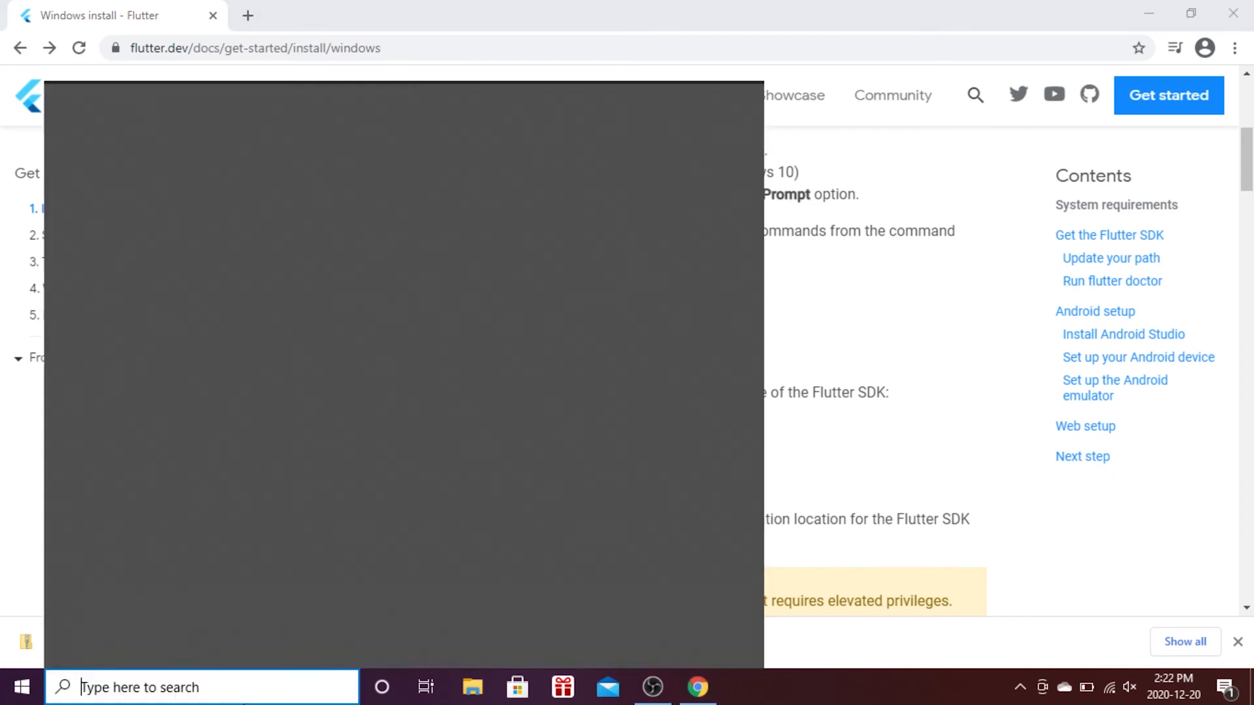
{"action": "type", "text": "cmd"}
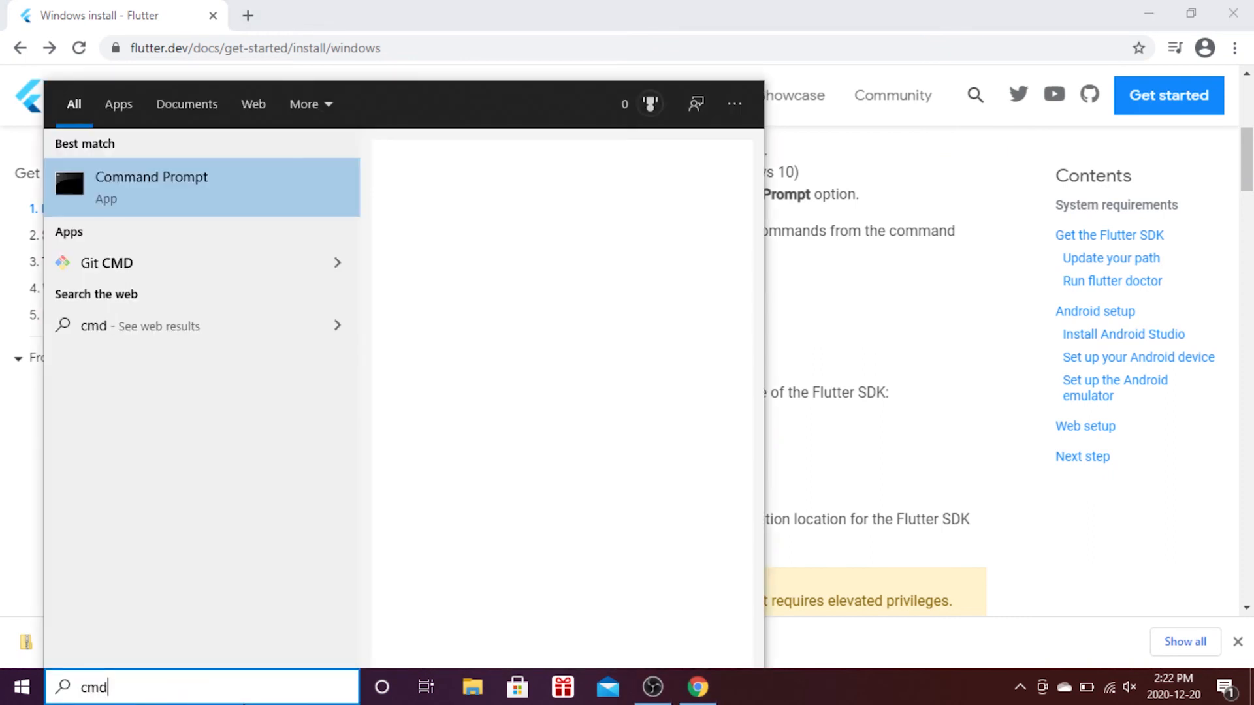
{"action": "left_click", "coordinate": [243, 186]}
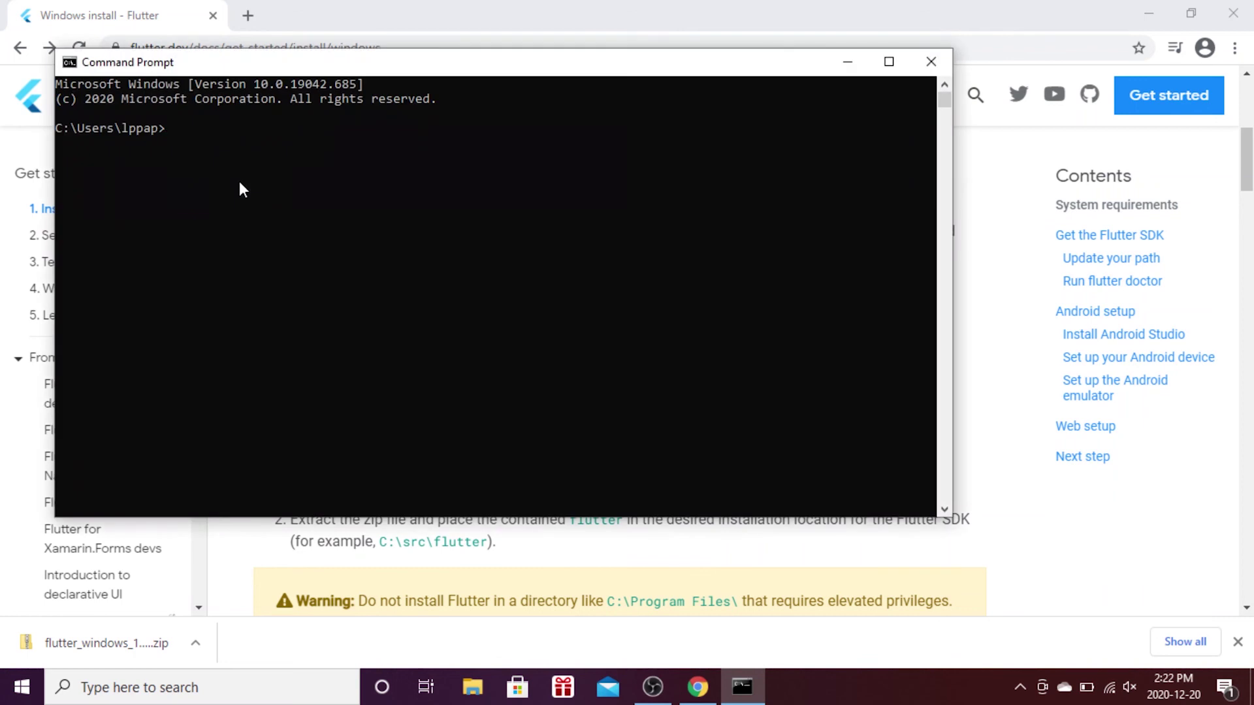
{"action": "type", "text": "fl"}
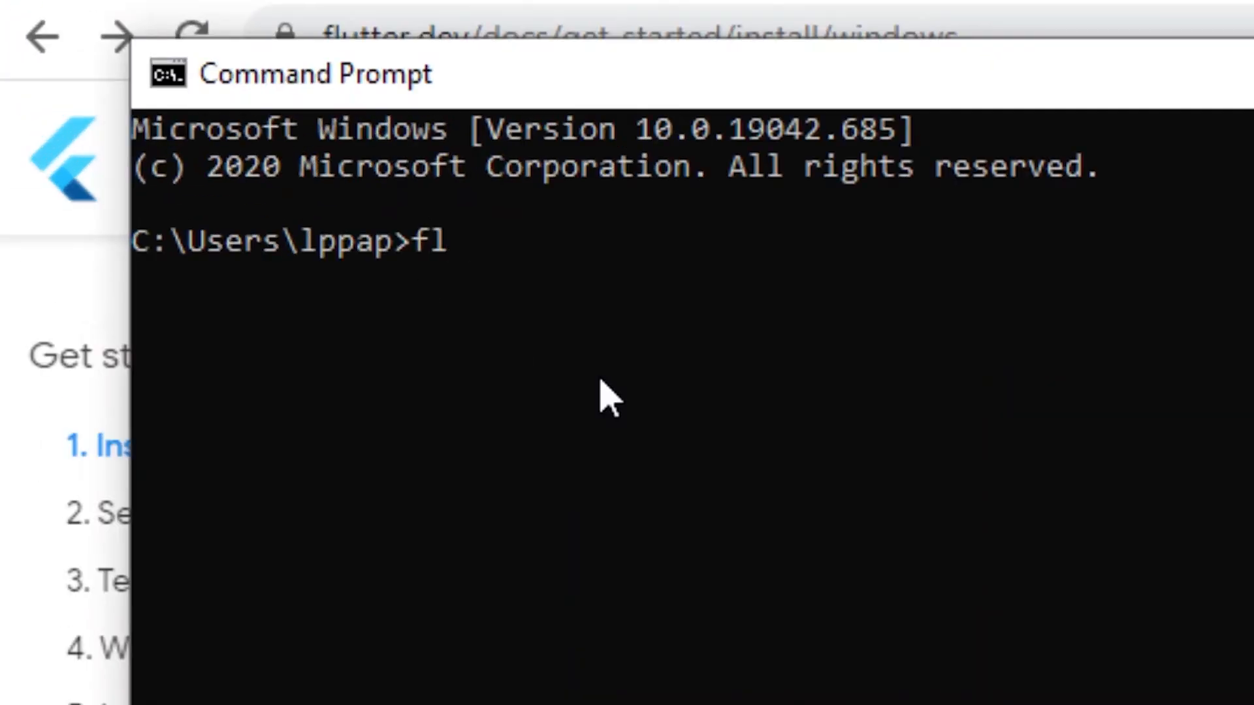
{"action": "type", "text": "utter doctor"}
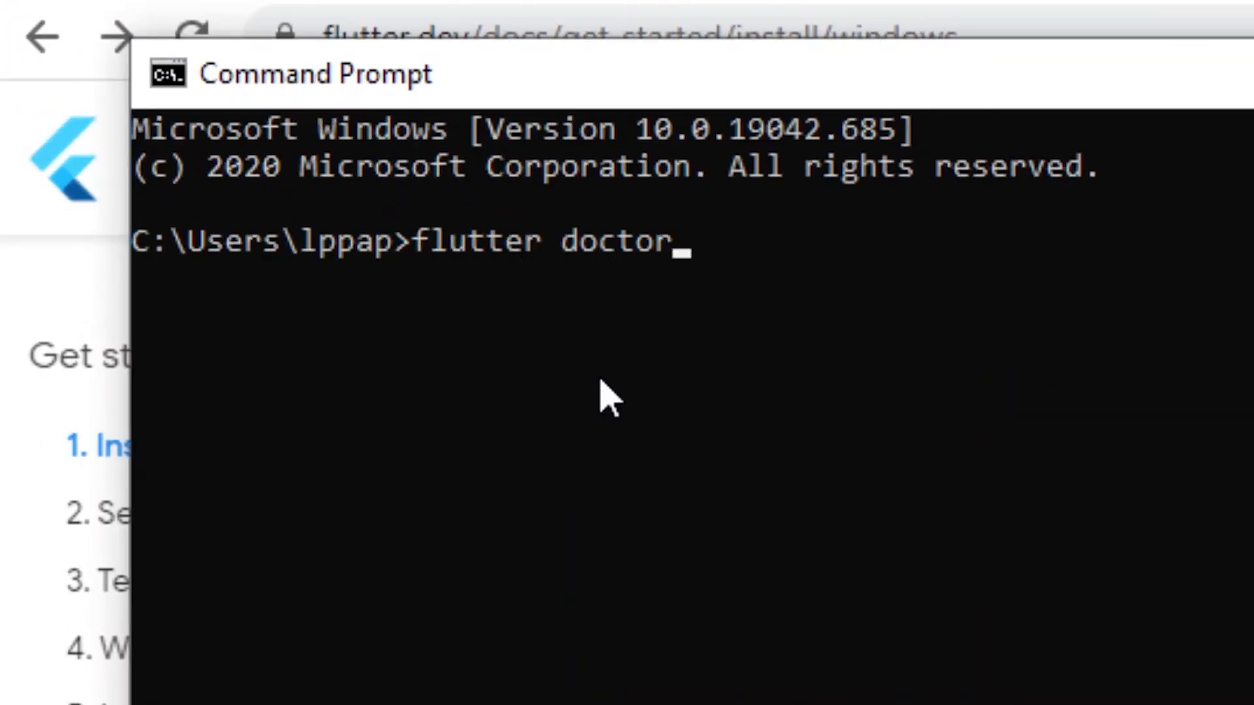
{"action": "key", "text": "Return"}
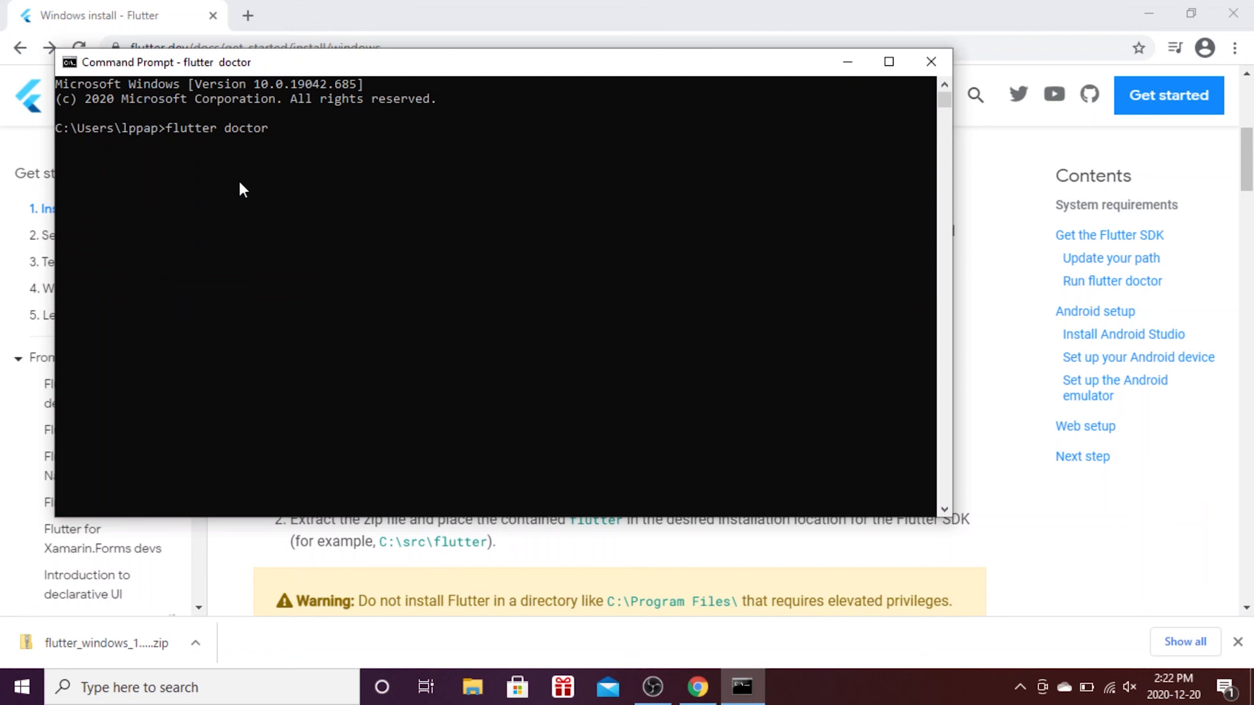